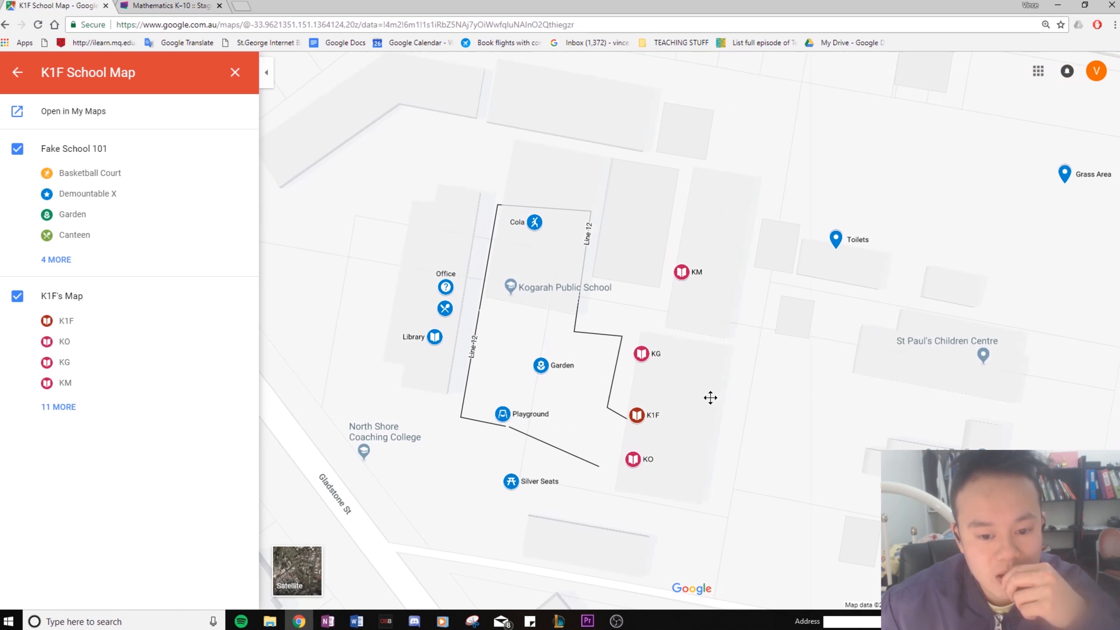
Step: Examine the K1F School Map and its markers in both the satellite and the plain map view
left_click_drag(715, 402, 791, 390)
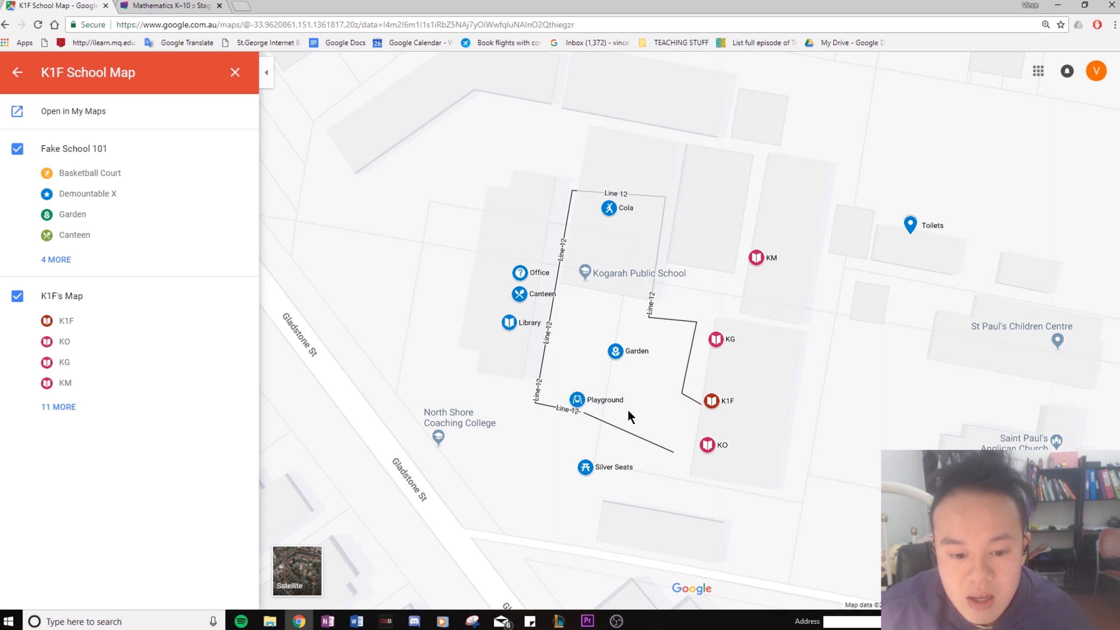
left_click(310, 568)
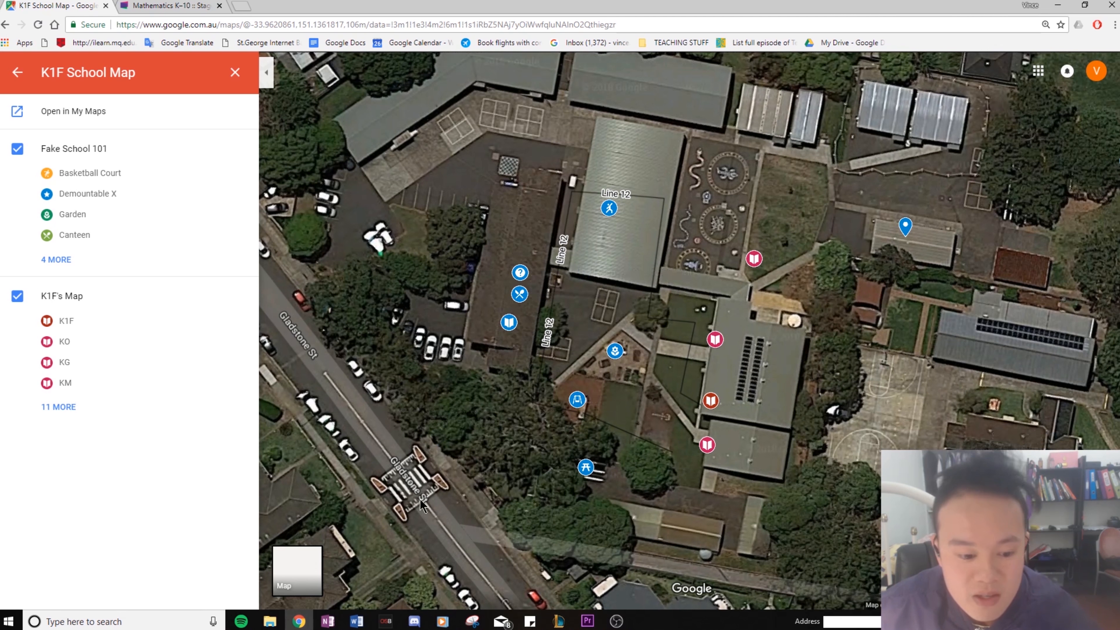
left_click(304, 568)
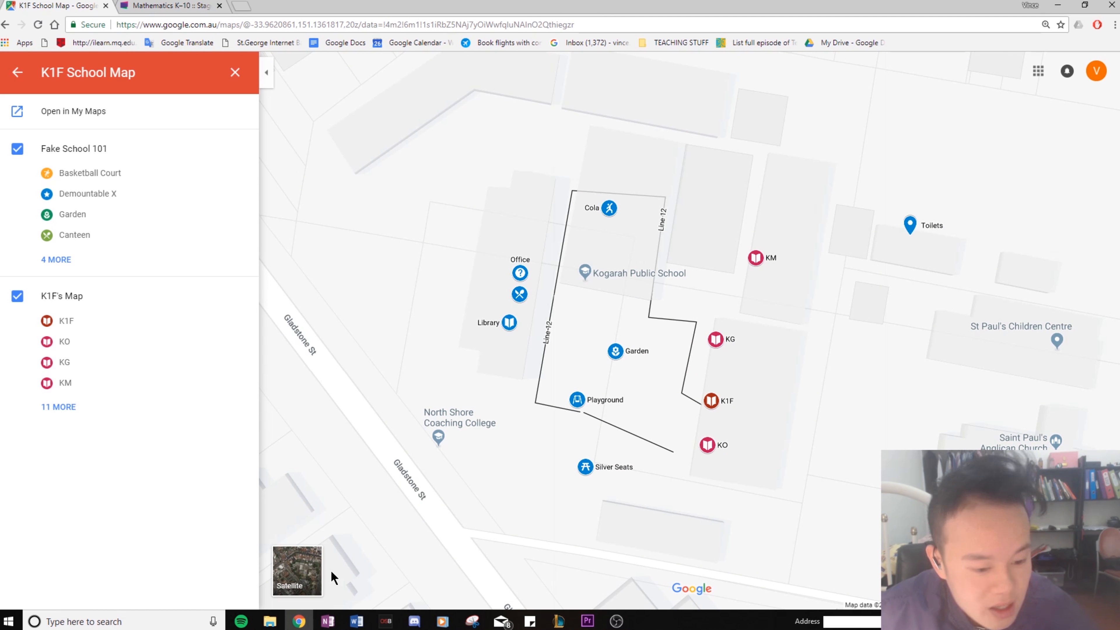
left_click(313, 574)
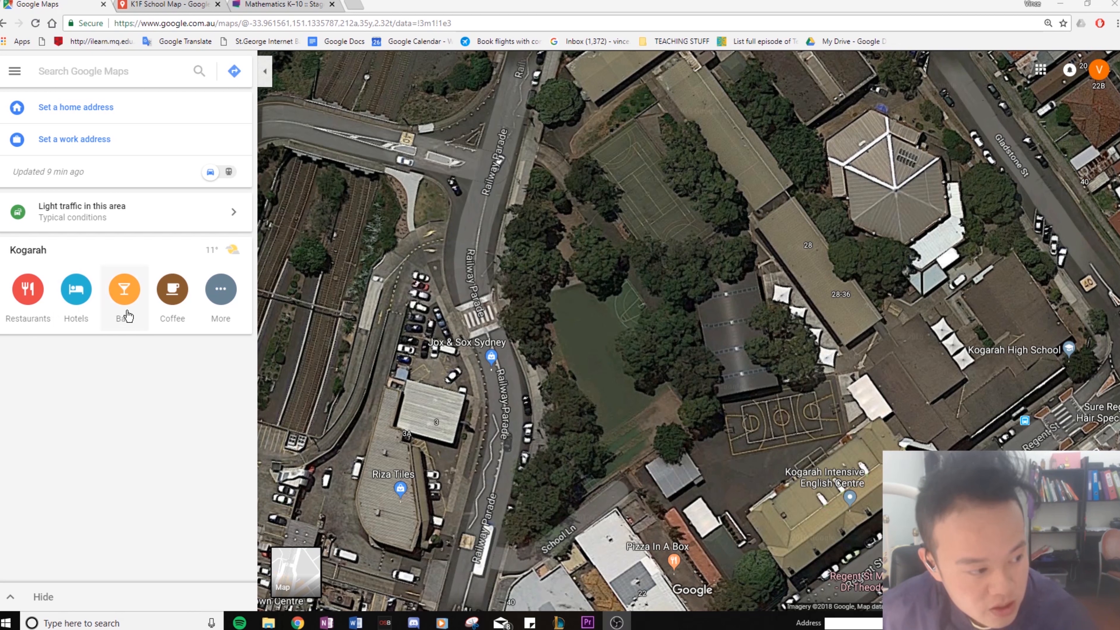
Step: Create a new custom map from the list of your own maps
left_click_drag(499, 314, 336, 267)
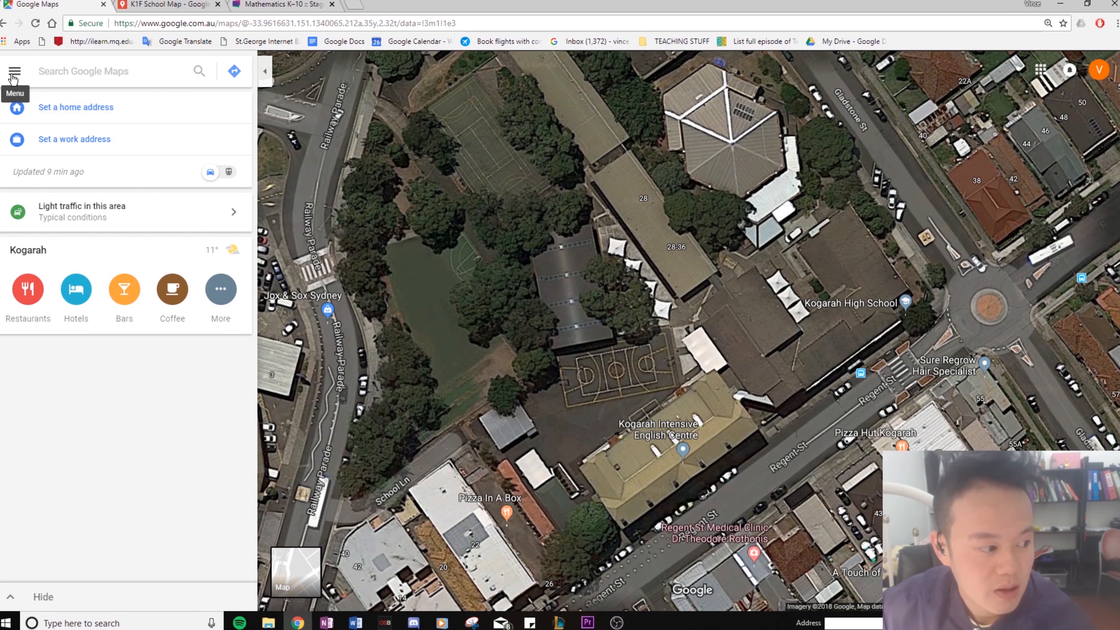
left_click(14, 75)
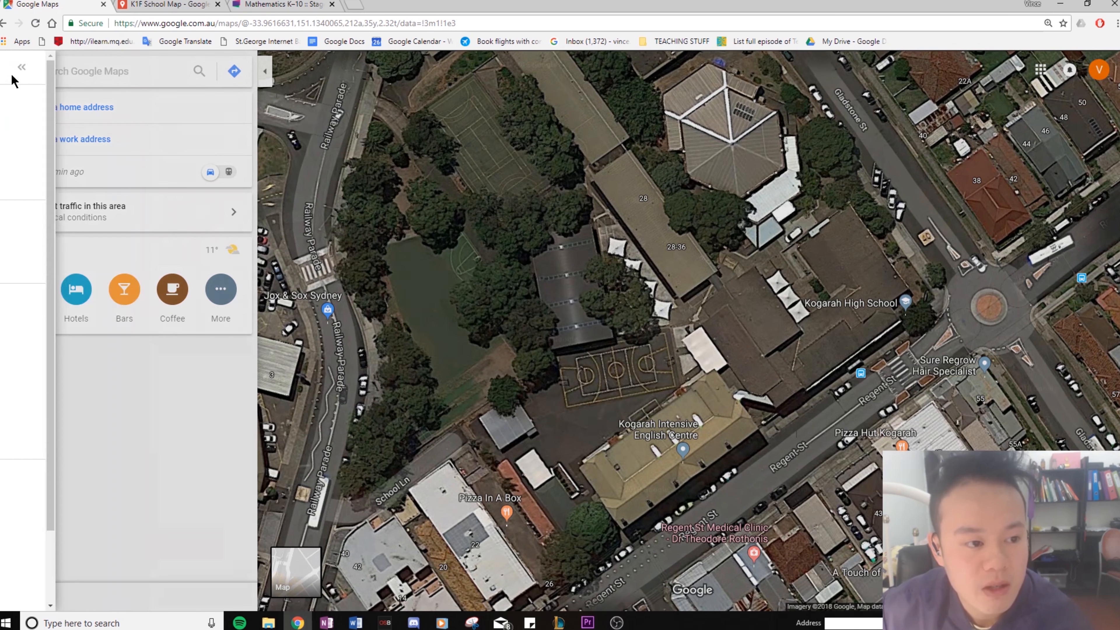
left_click(74, 349)
left_click(237, 116)
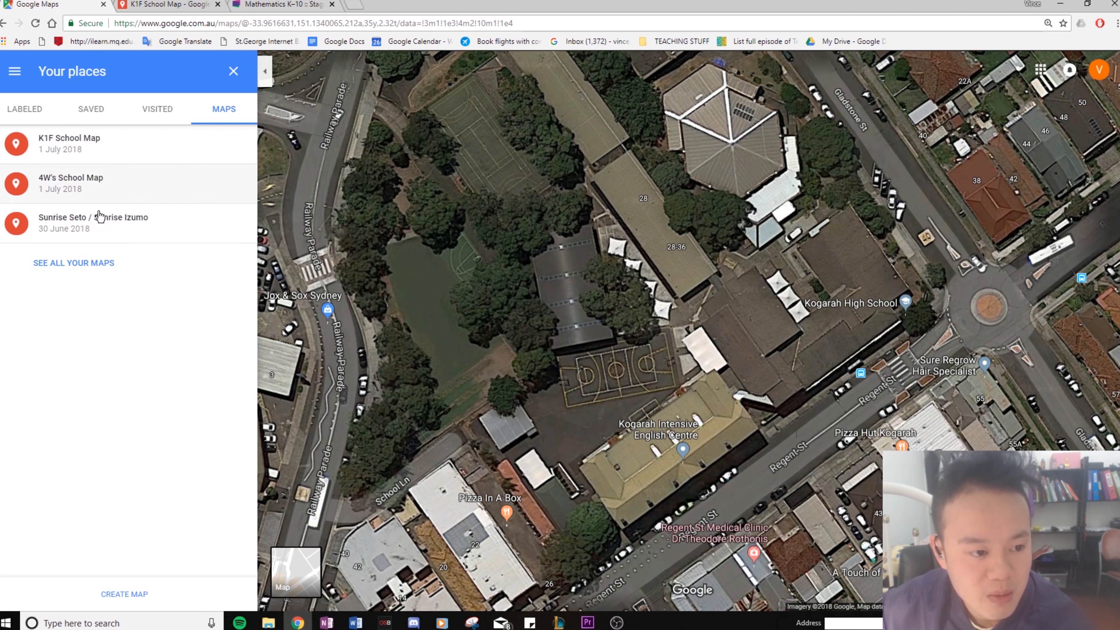
left_click(128, 595)
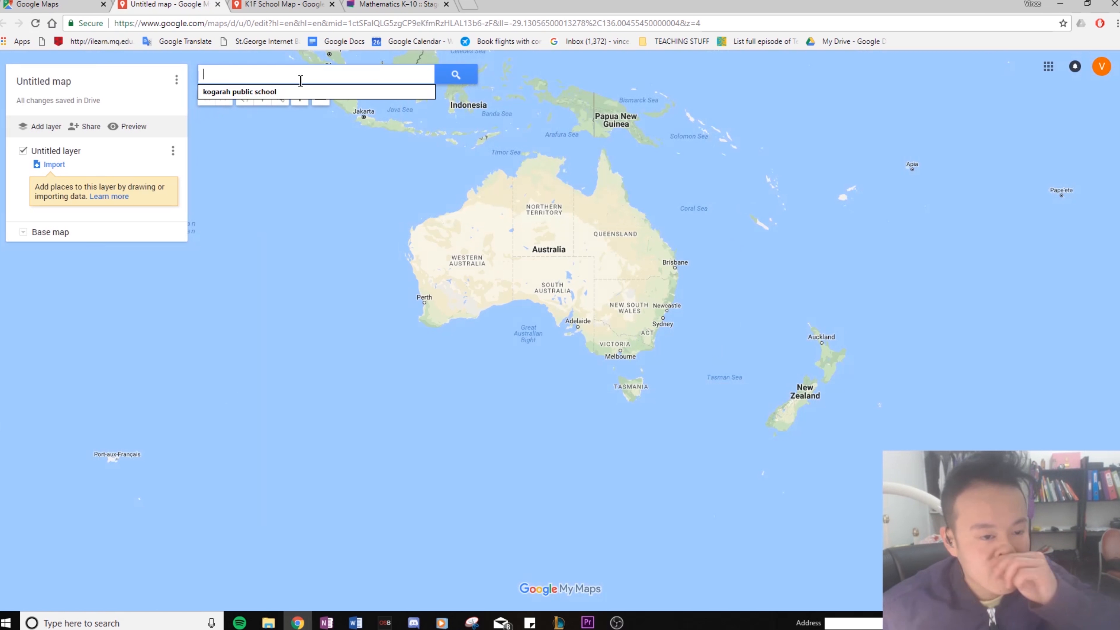
Step: Find the school grounds between Railway Parade and Kogarah High School on the new map, close enough to see individual buildings
left_click_drag(696, 337, 612, 310)
scroll(612, 310, "up", 3)
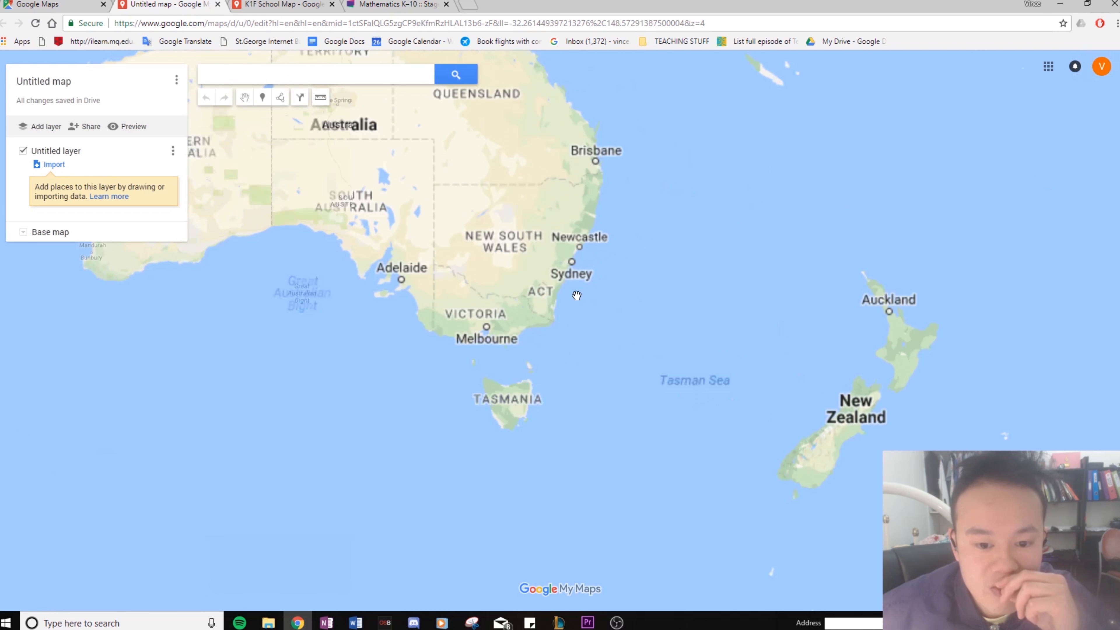
scroll(624, 297, "up", 4)
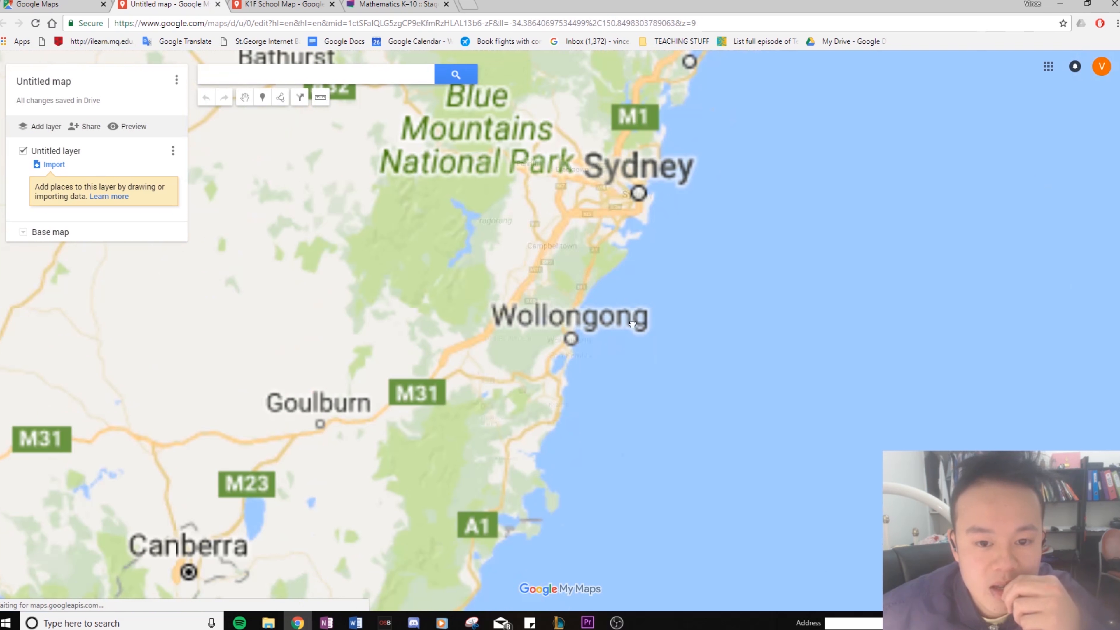
scroll(651, 418, "up", 7)
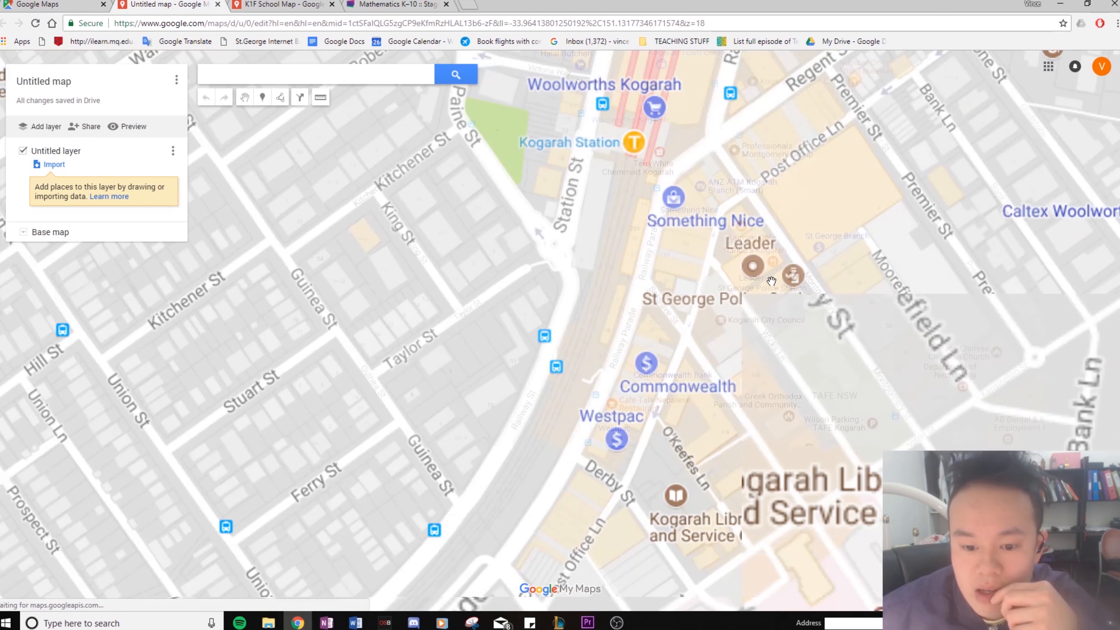
left_click_drag(769, 266, 635, 536)
scroll(688, 425, "up", 1)
left_click_drag(711, 253, 660, 401)
scroll(659, 401, "up", 2)
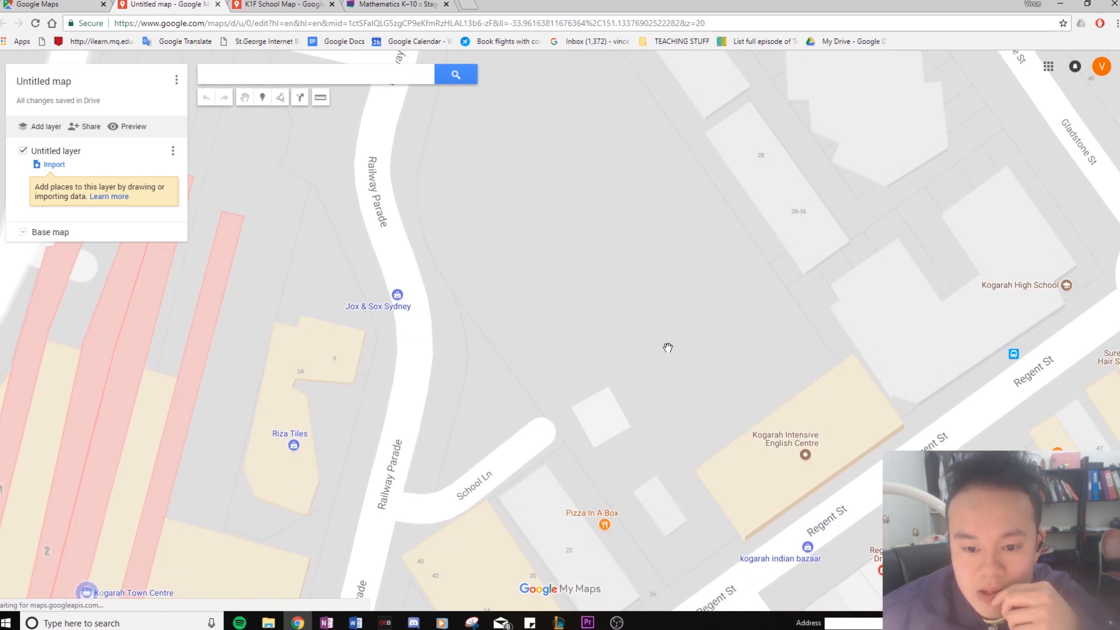
scroll(672, 328, "down", 1)
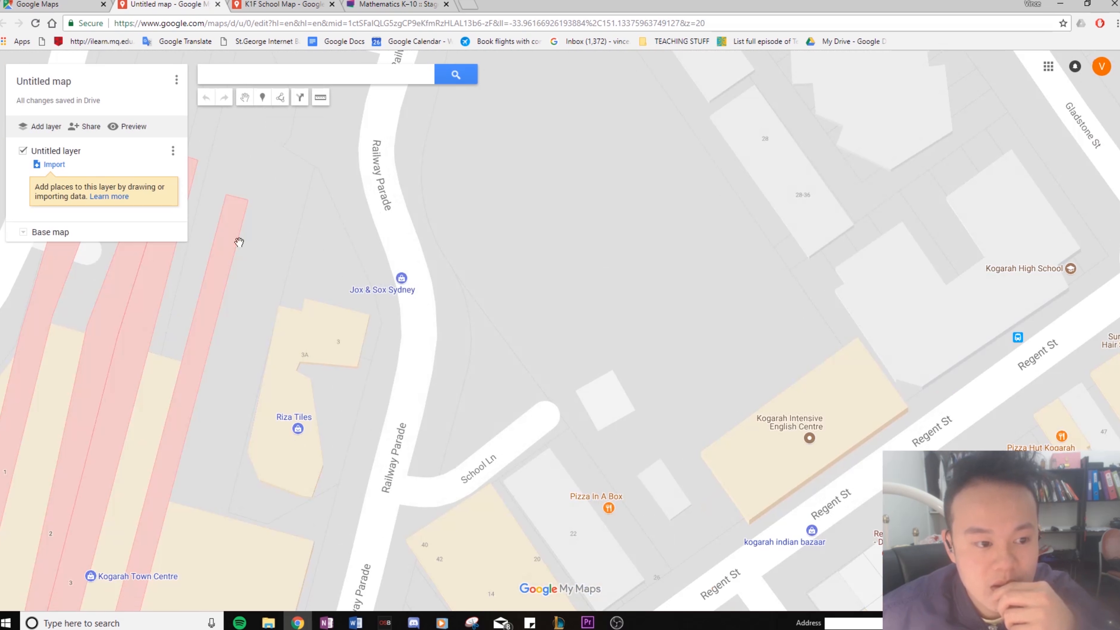
Step: Rename the untitled layer as 4W School Map
left_click(74, 152)
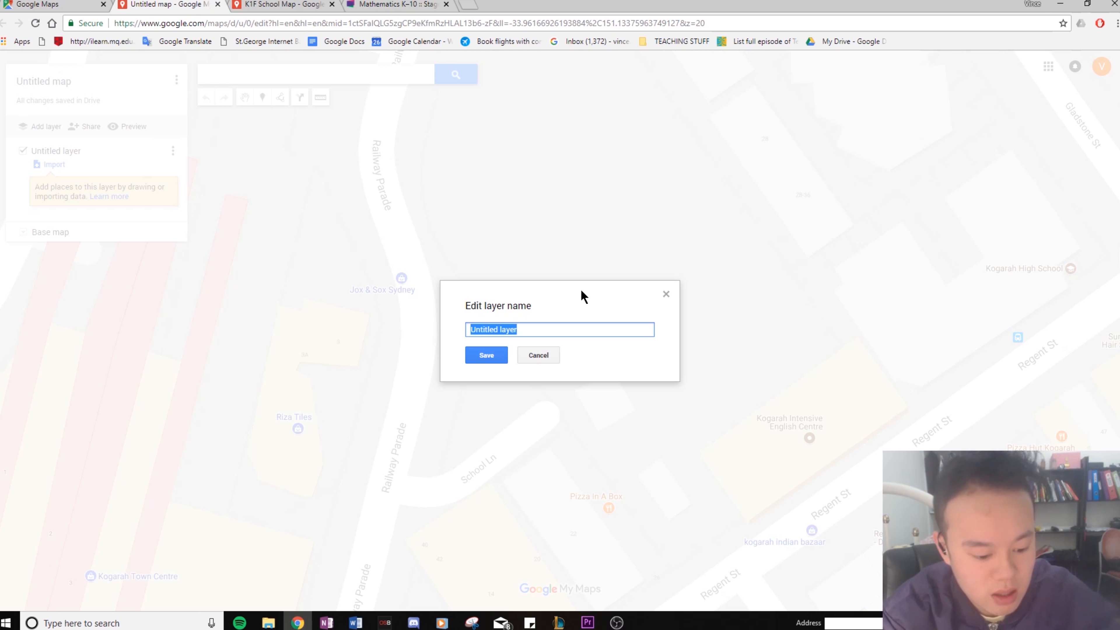
type("4W S")
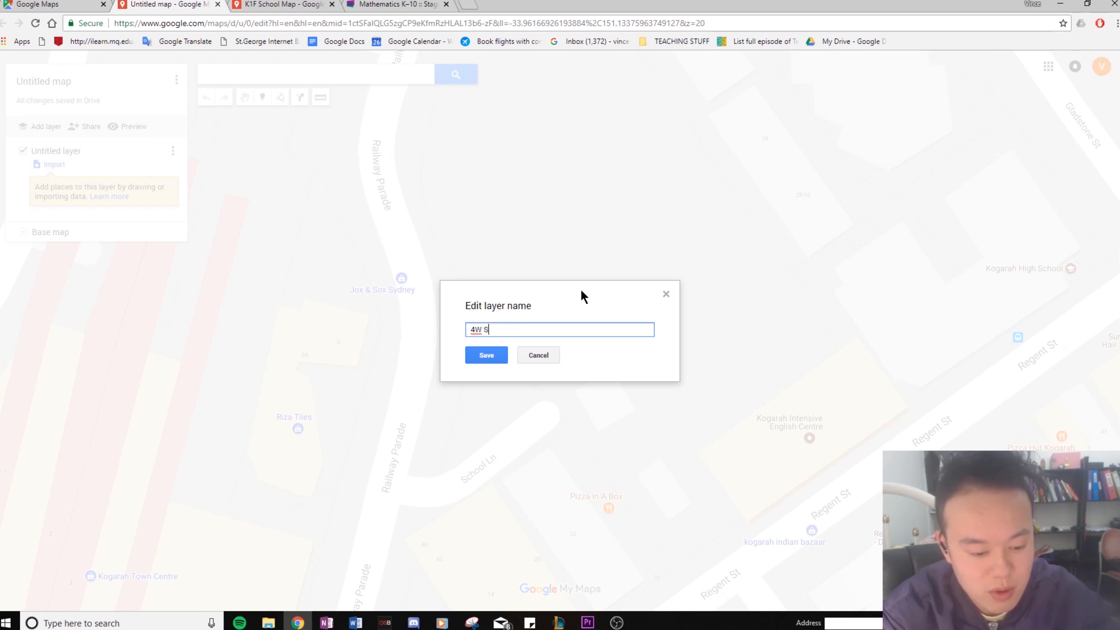
type("chool Map")
key("Return")
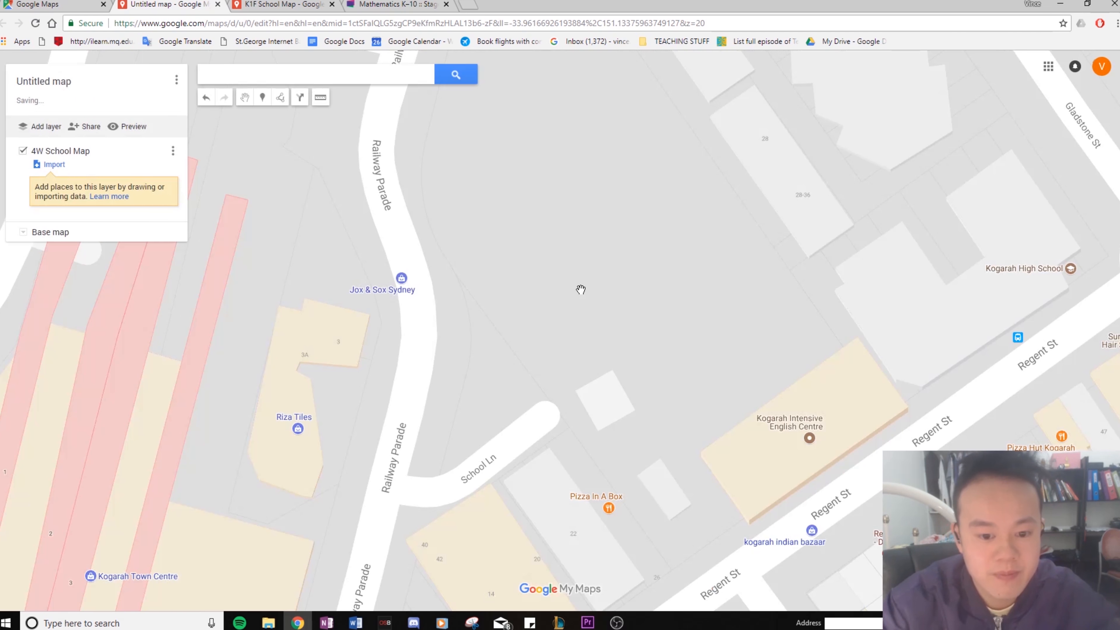
Step: Change the base map to satellite imagery, keeping the school grounds in view
left_click_drag(781, 223, 680, 266)
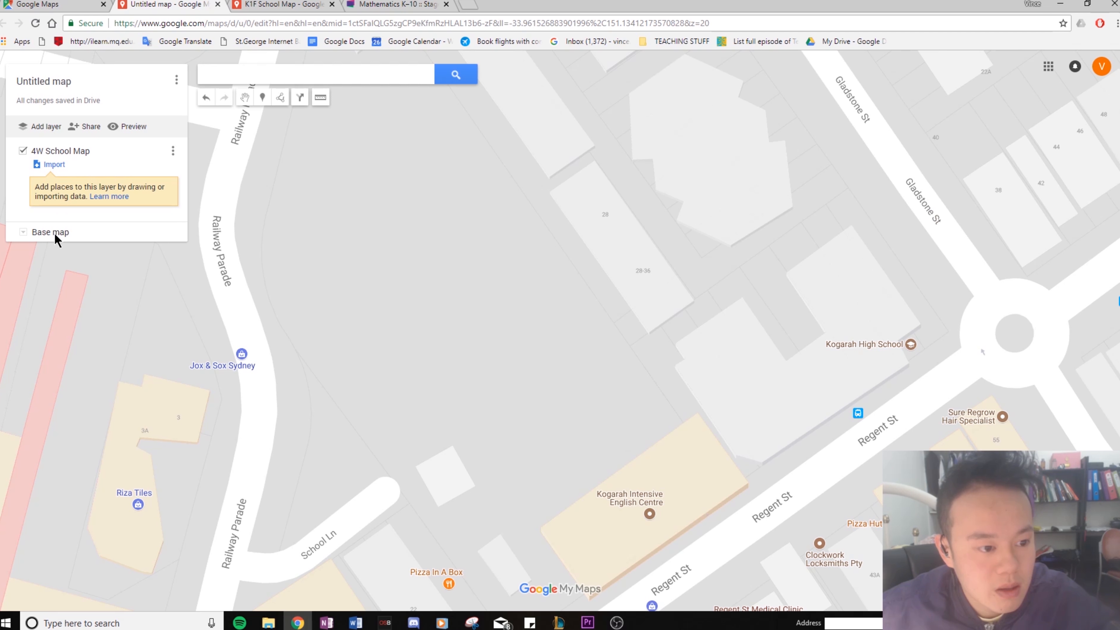
left_click(28, 236)
left_click(101, 259)
left_click_drag(545, 362, 591, 278)
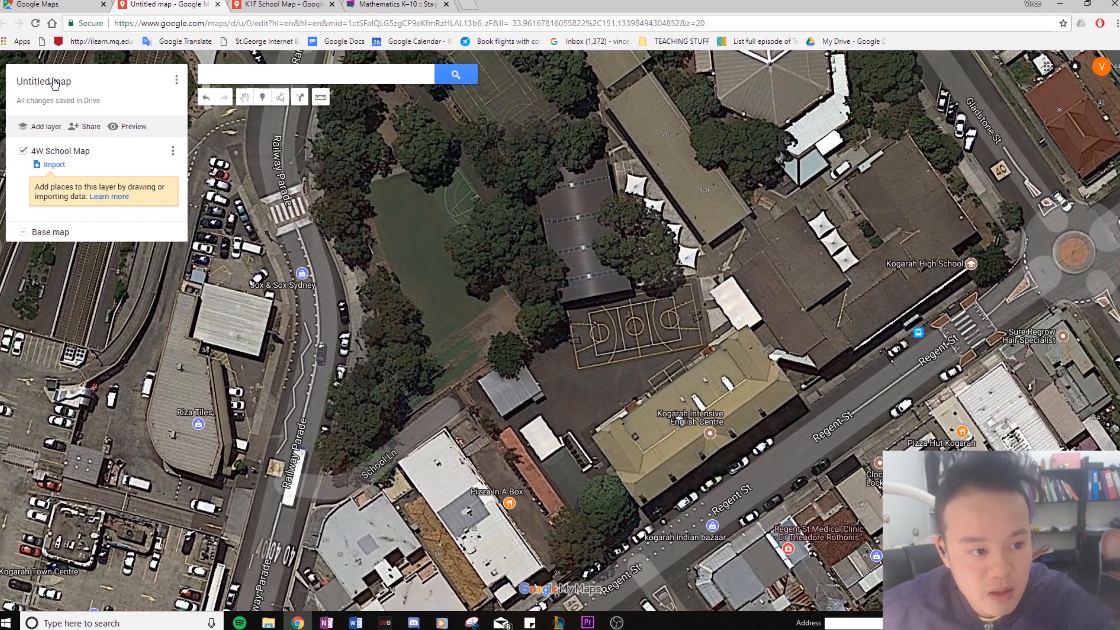
Step: Set the title of the untitled map to 4W School Map
left_click(54, 82)
type("4")
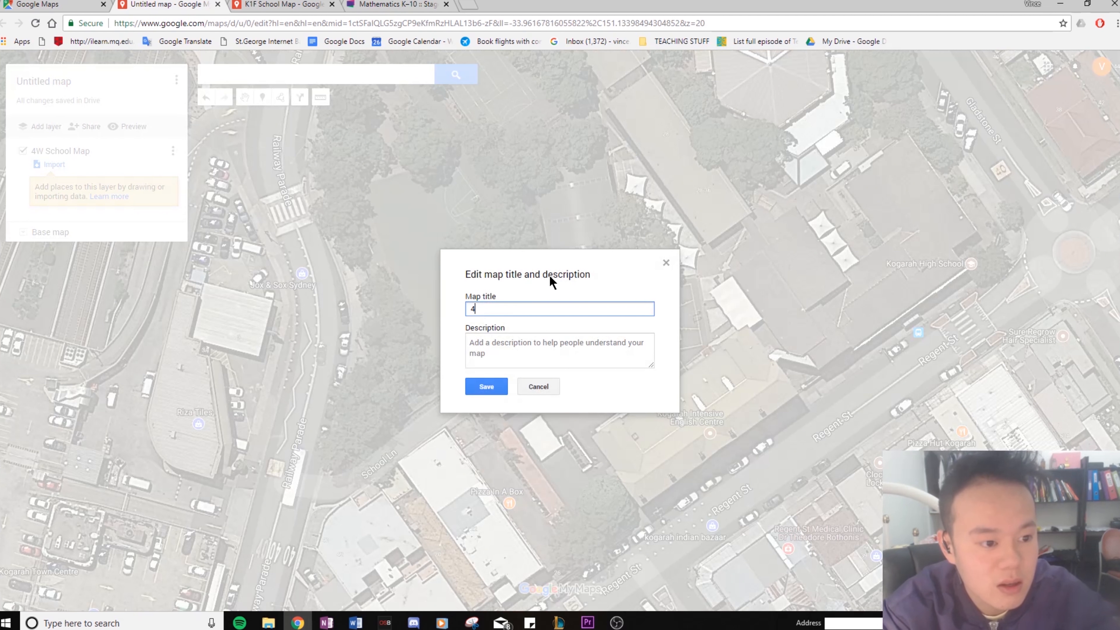
type("W School Map")
key("Return")
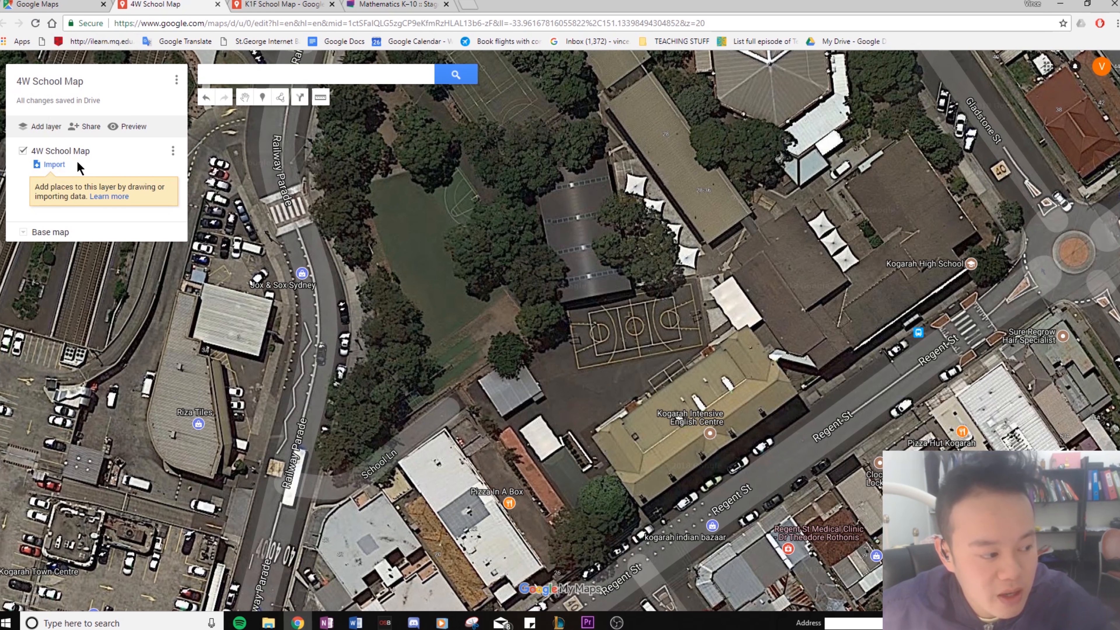
Step: Place a marker named 4W Classroom on the small grey-roofed building southwest of the basketball courts
left_click_drag(648, 411, 666, 420)
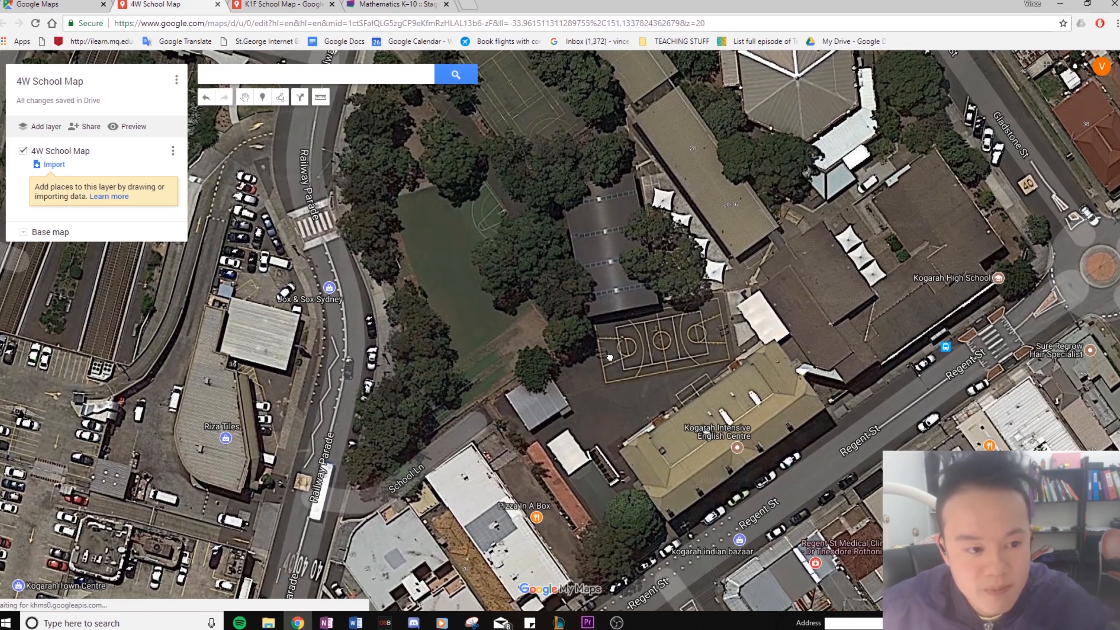
mouse_move(532, 333)
left_mouse_down()
mouse_move(442, 300)
mouse_move(471, 266)
left_mouse_up()
left_click(263, 98)
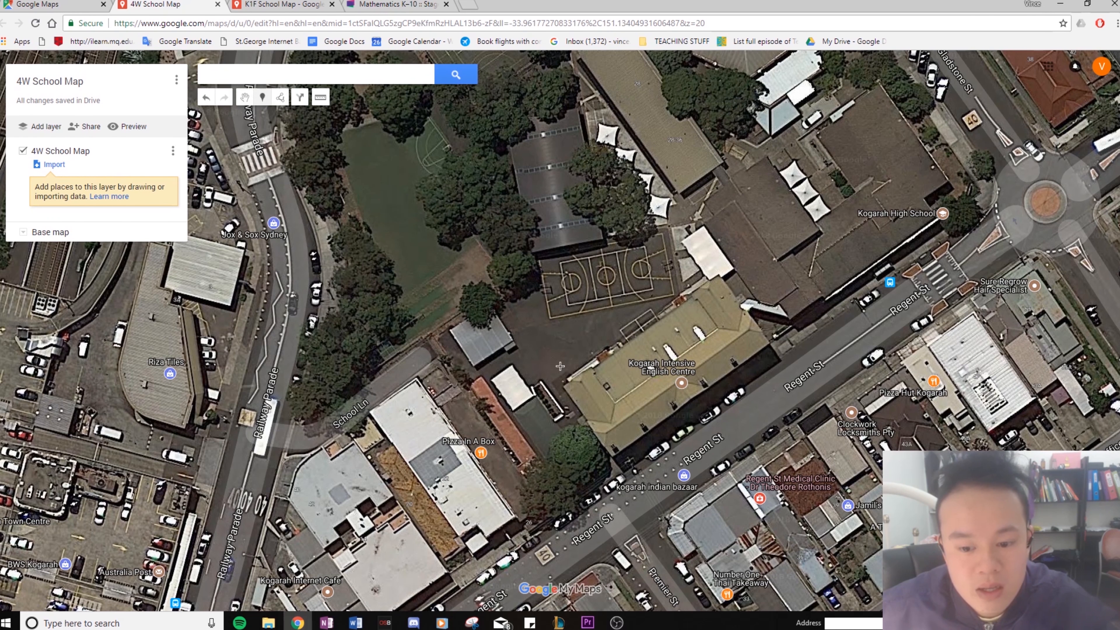
left_click(494, 339)
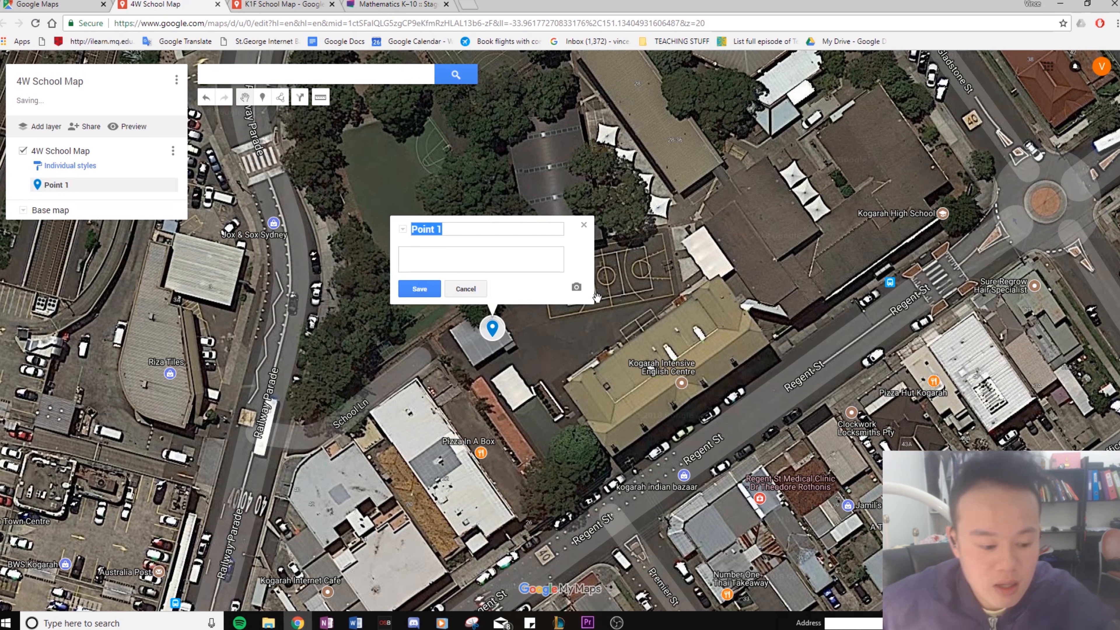
type("4W Classroom")
key("Tab")
left_click(420, 289)
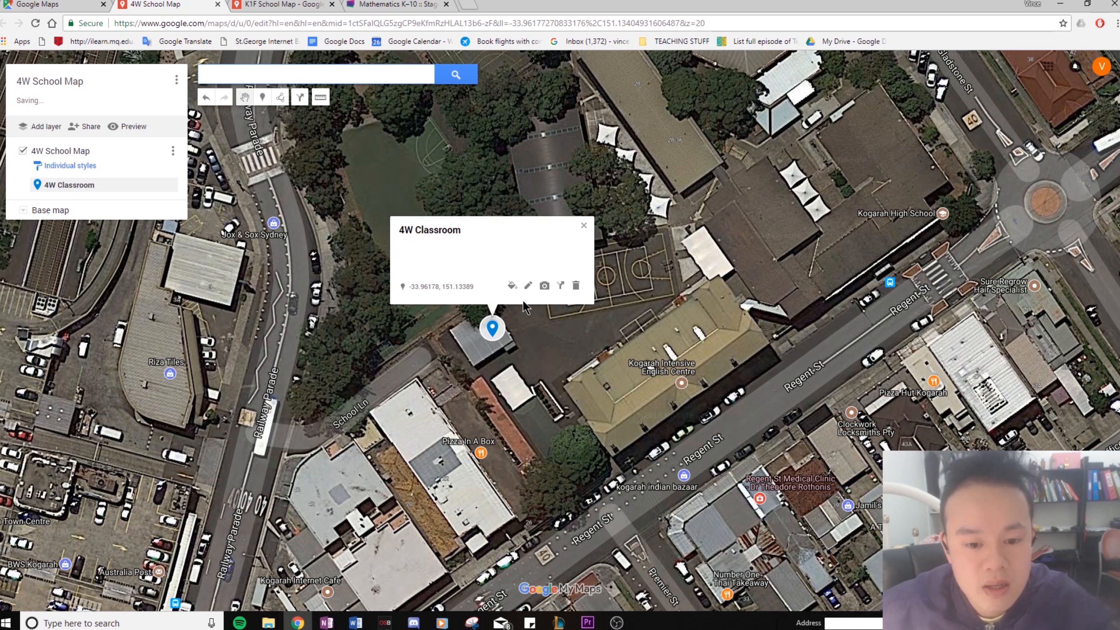
Step: Try several colours on the 4W Classroom marker and settle on dark green
left_click(512, 286)
left_click(568, 287)
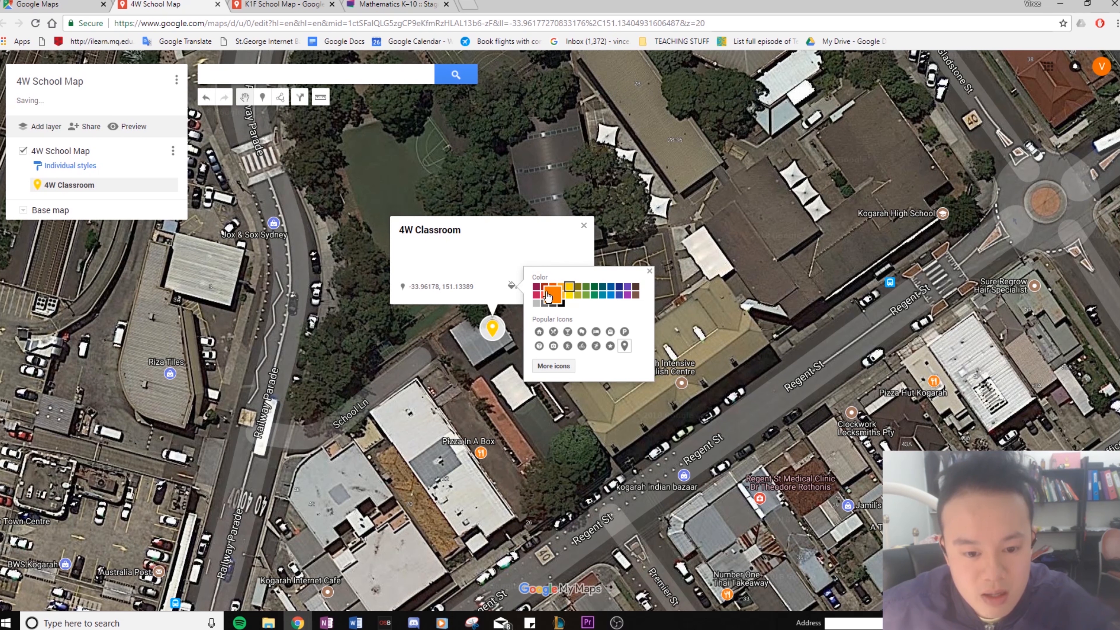
left_click(627, 294)
left_click(586, 288)
left_click(544, 295)
left_click(616, 292)
left_click(599, 290)
left_click(584, 289)
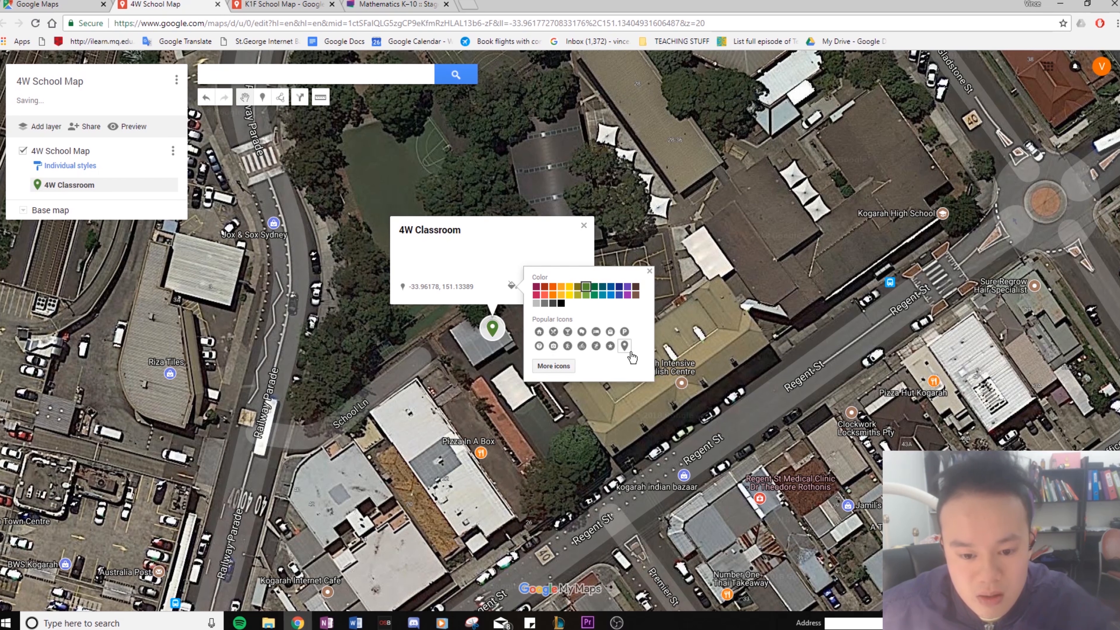
Step: Filter the full icon collection for "book" and apply the book icon to the 4W Classroom marker
left_click(553, 365)
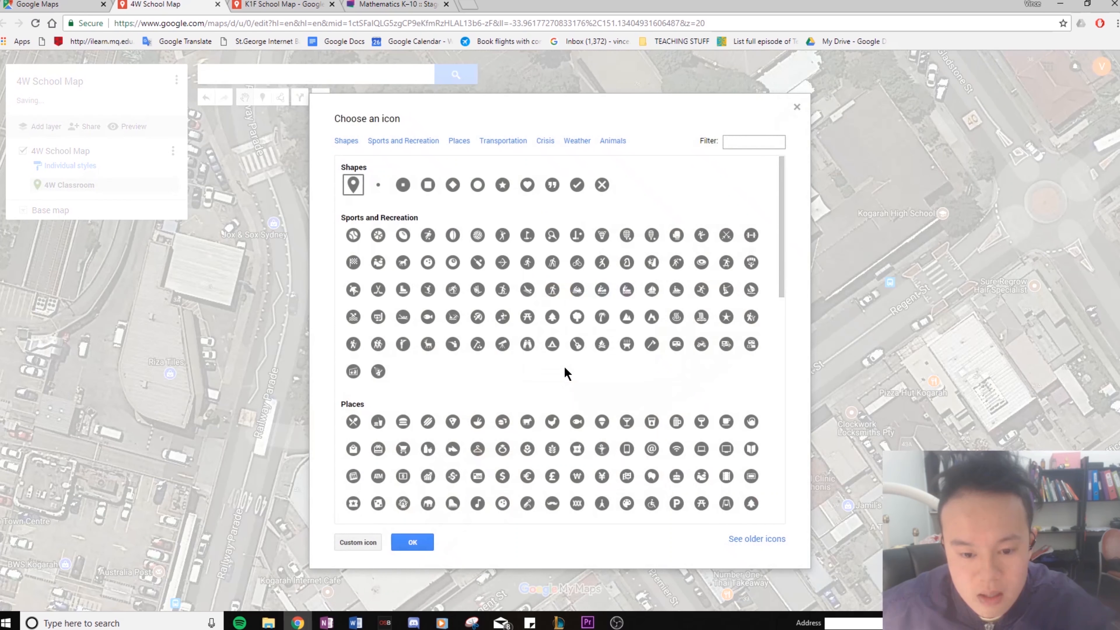
left_click(752, 147)
type("book")
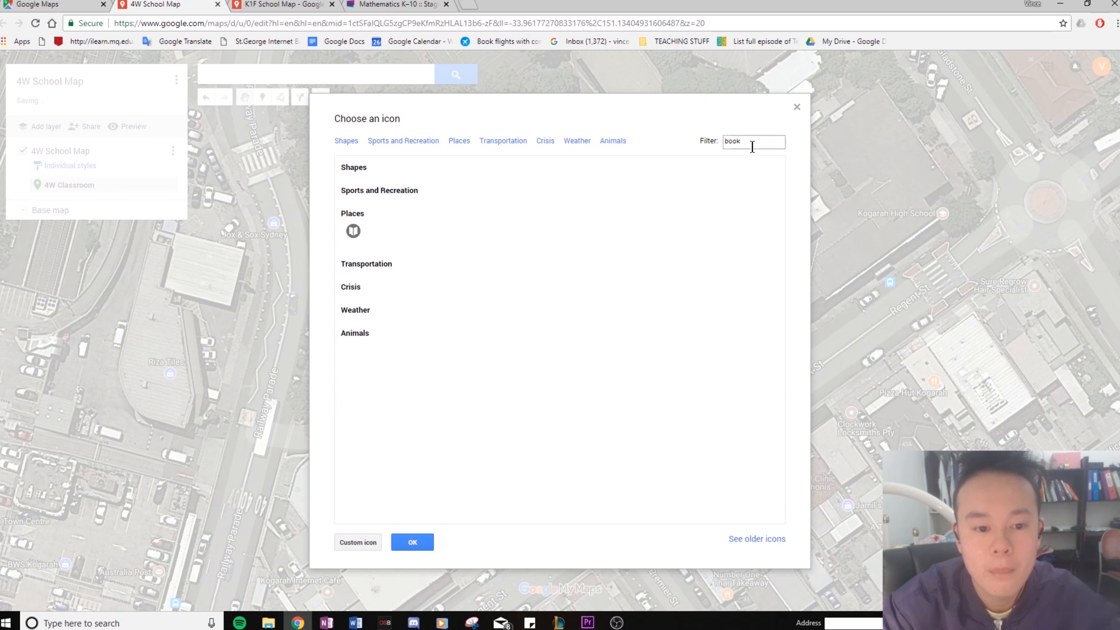
left_click(352, 230)
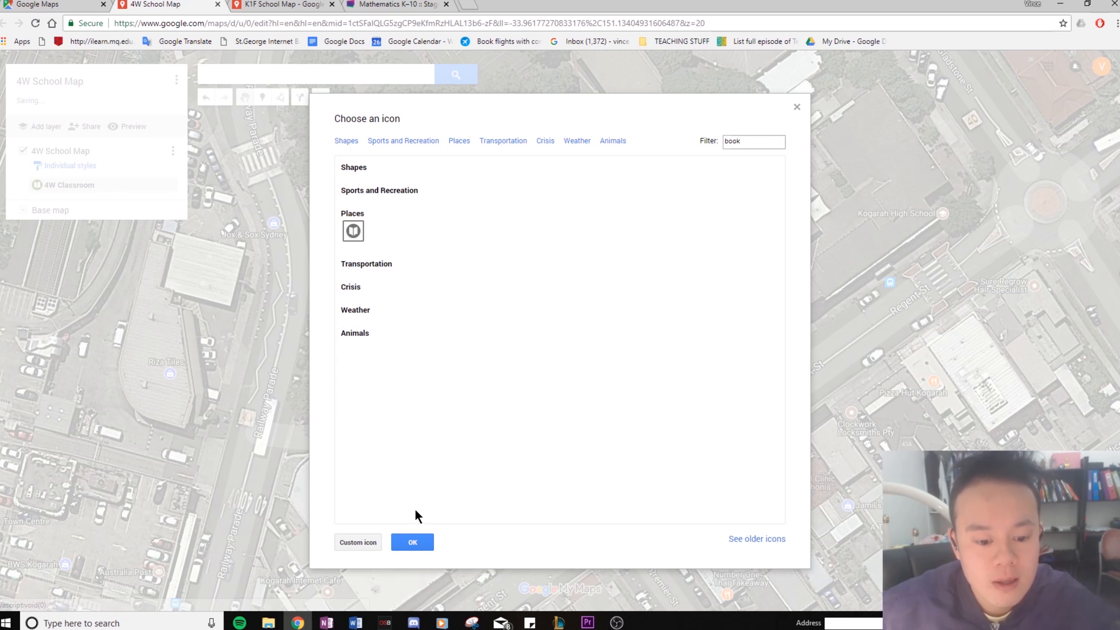
left_click(412, 542)
left_click(681, 285)
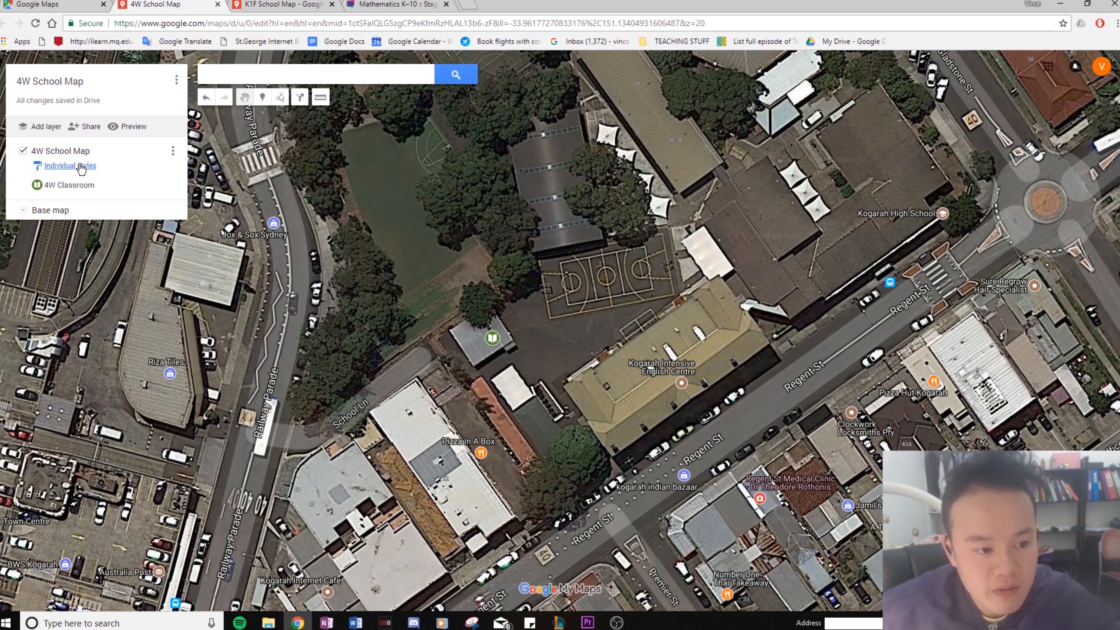
Step: Set the 4W School Map layer's labels to show each place's name
left_click(80, 168)
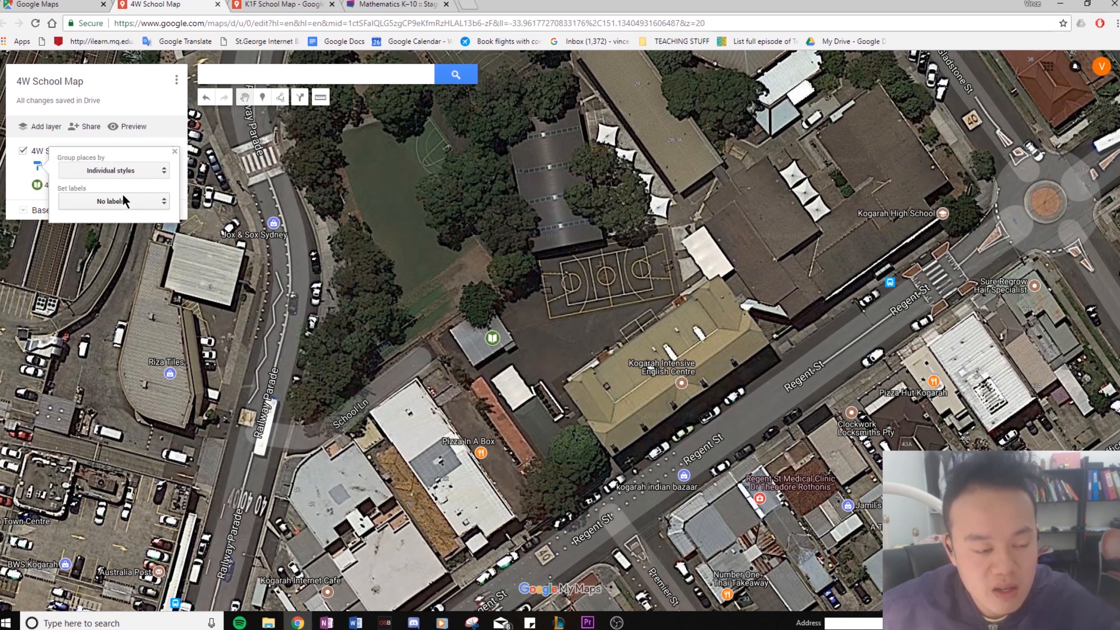
left_click(126, 203)
left_click(97, 229)
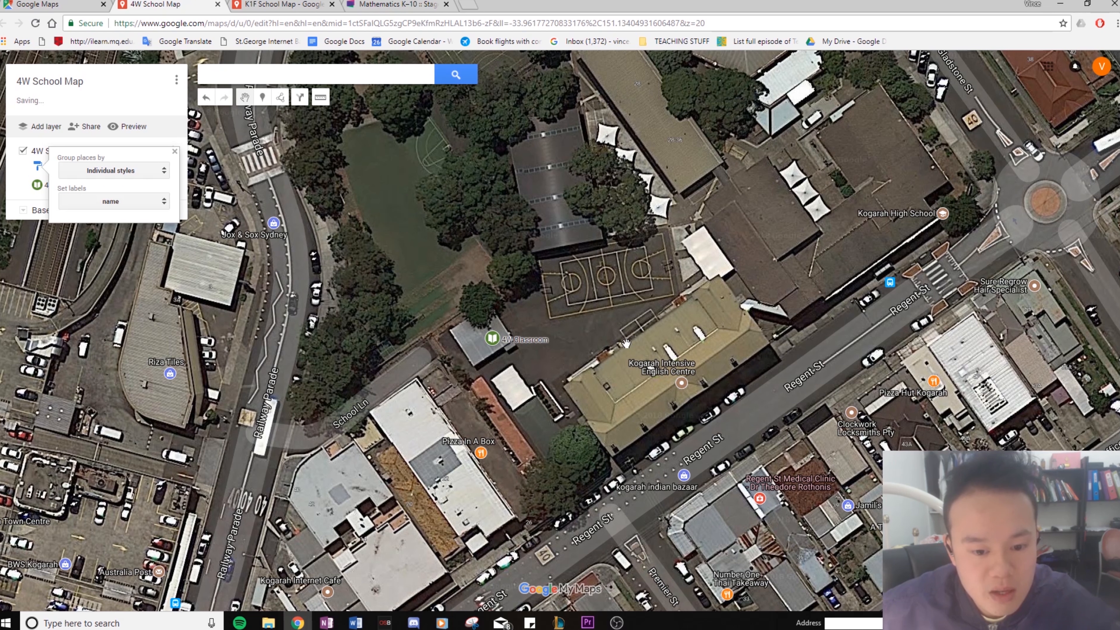
Step: Place a marker named Garden on the strip between the 4W Classroom and the Kogarah Intensive English Centre building
left_click(273, 229)
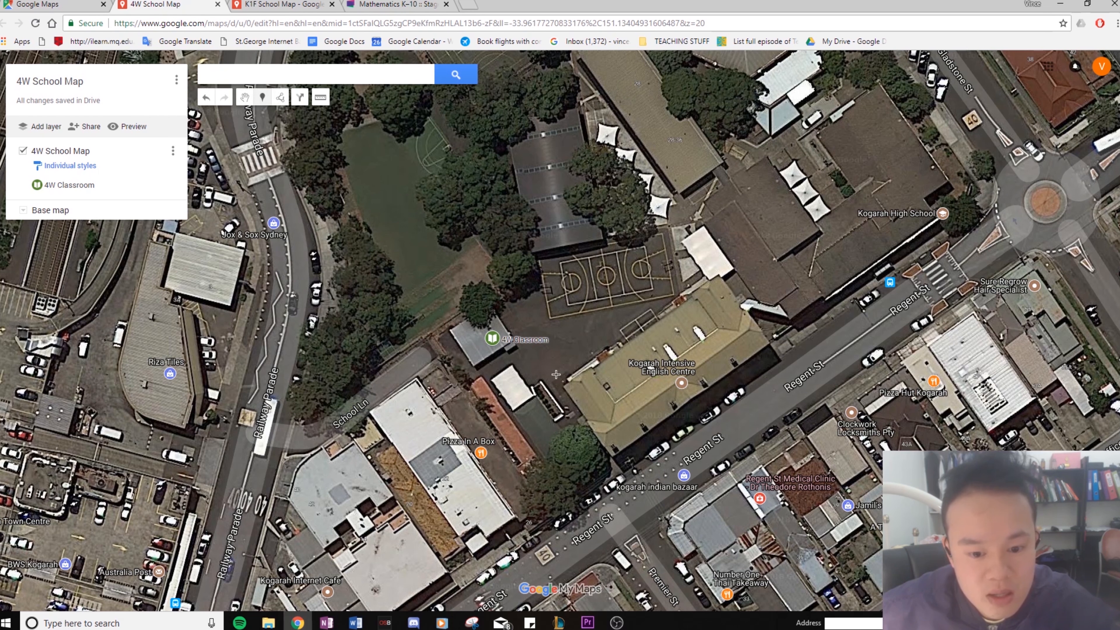
left_click(545, 398)
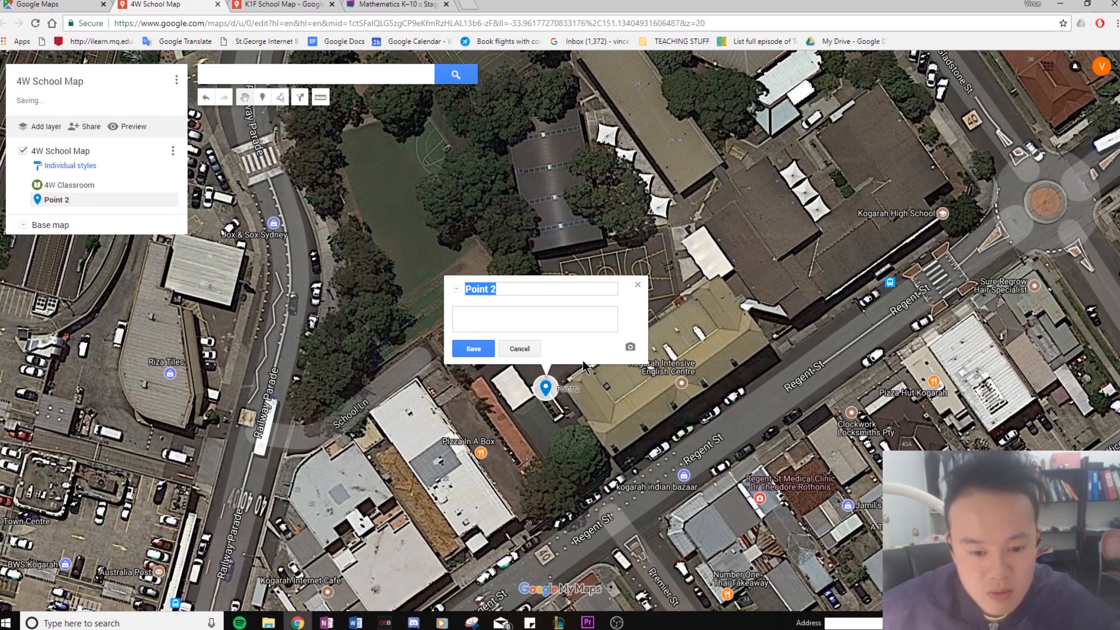
type("Garden")
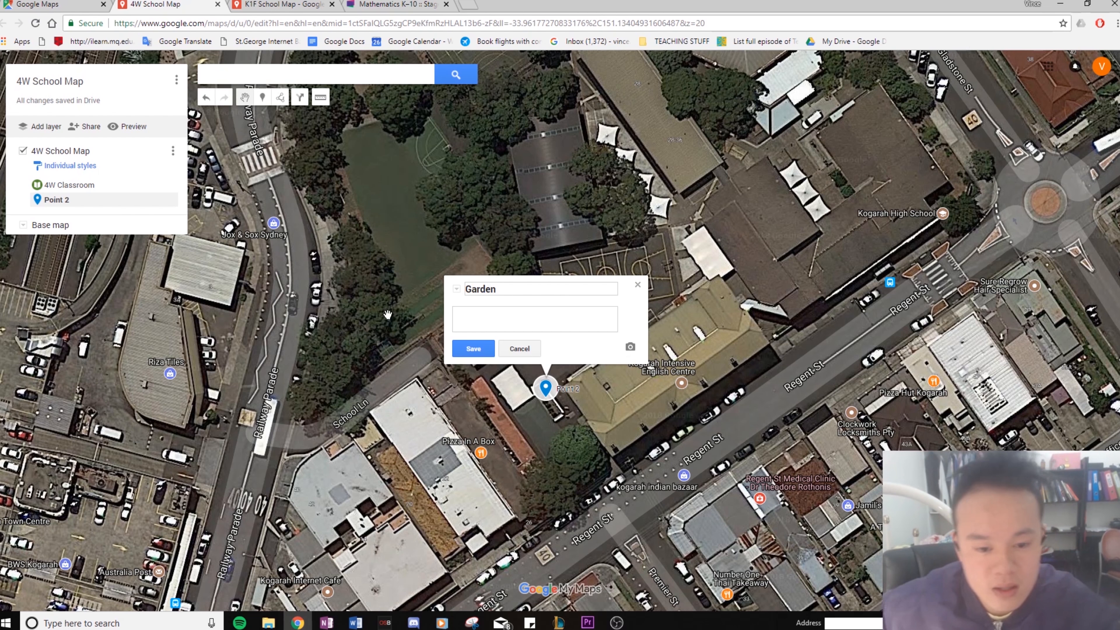
left_click(487, 345)
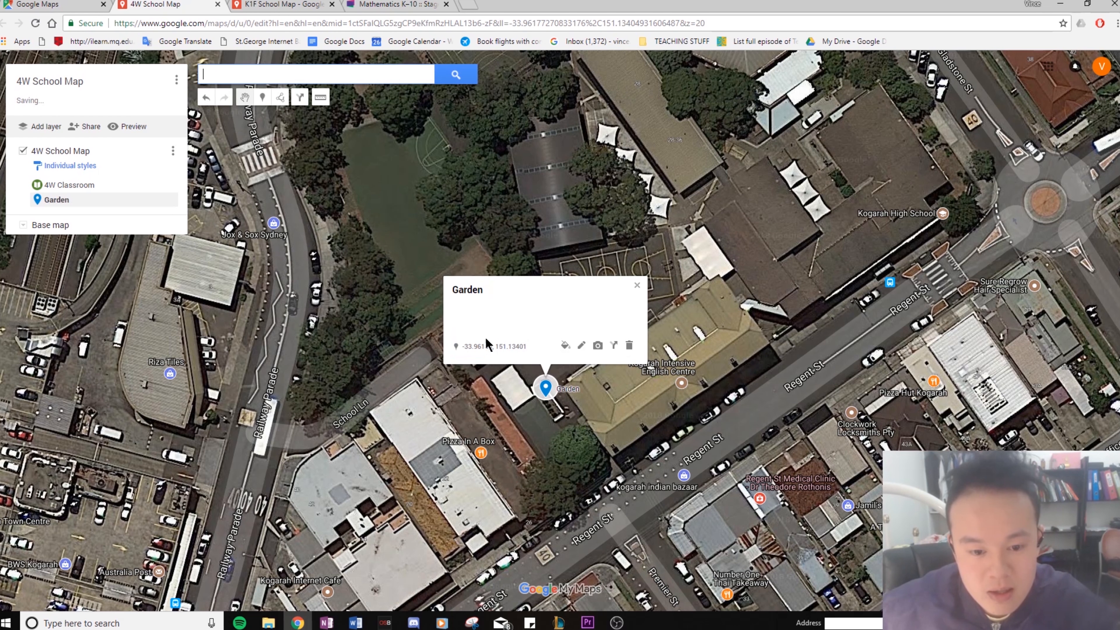
Step: Filter the full icon collection for "flower" and apply the flower icon to the Garden marker
left_click(564, 346)
left_click(605, 458)
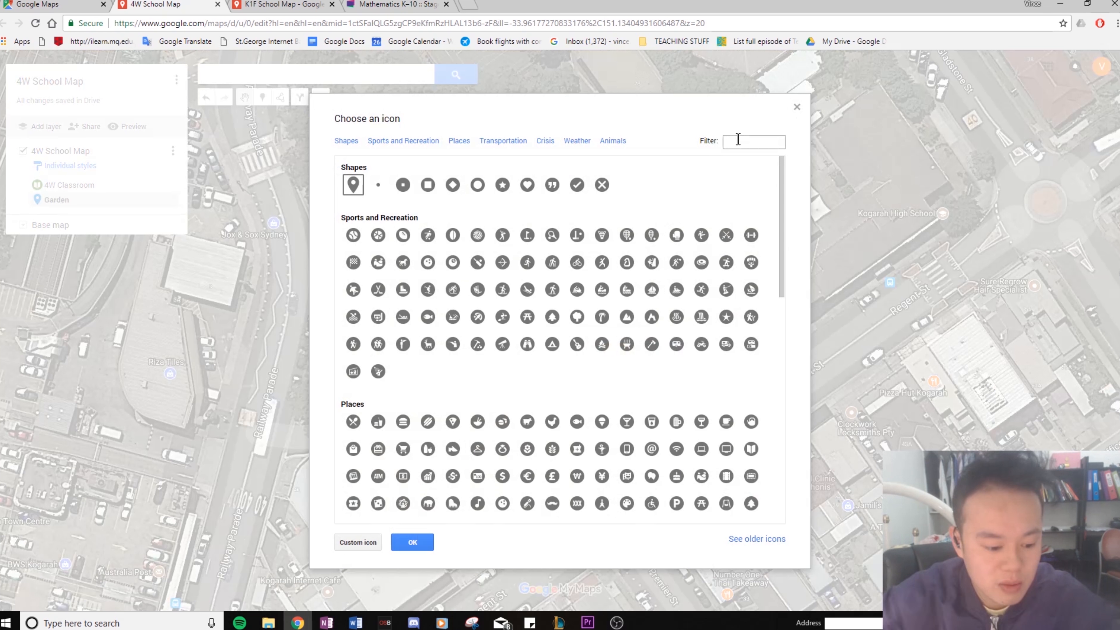
type("flower")
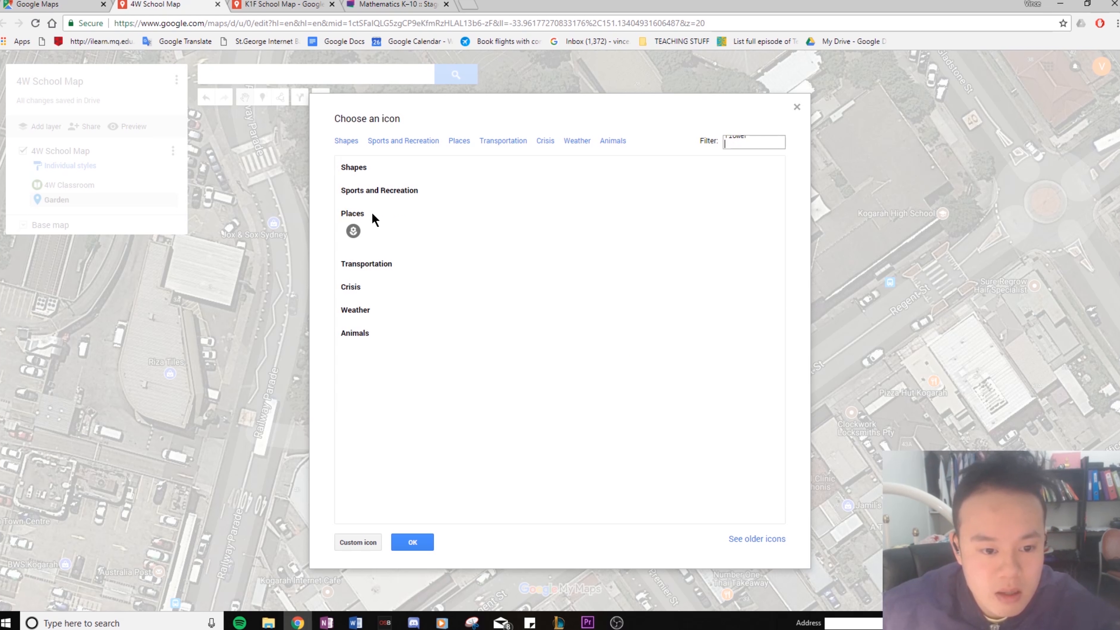
left_click(352, 231)
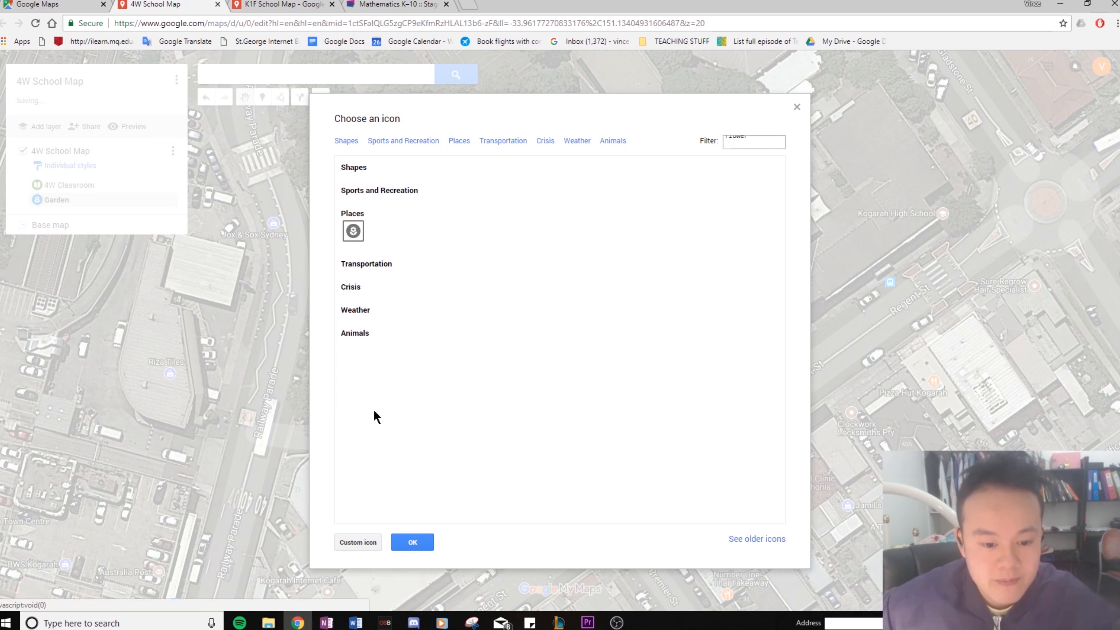
left_click(410, 543)
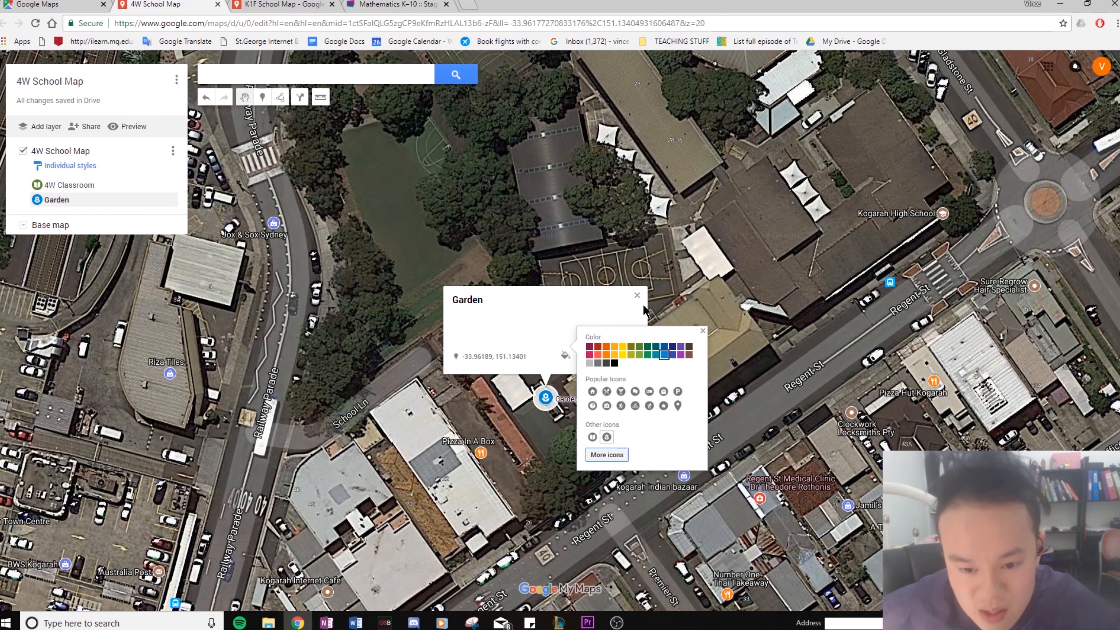
left_click(636, 295)
left_click(636, 295)
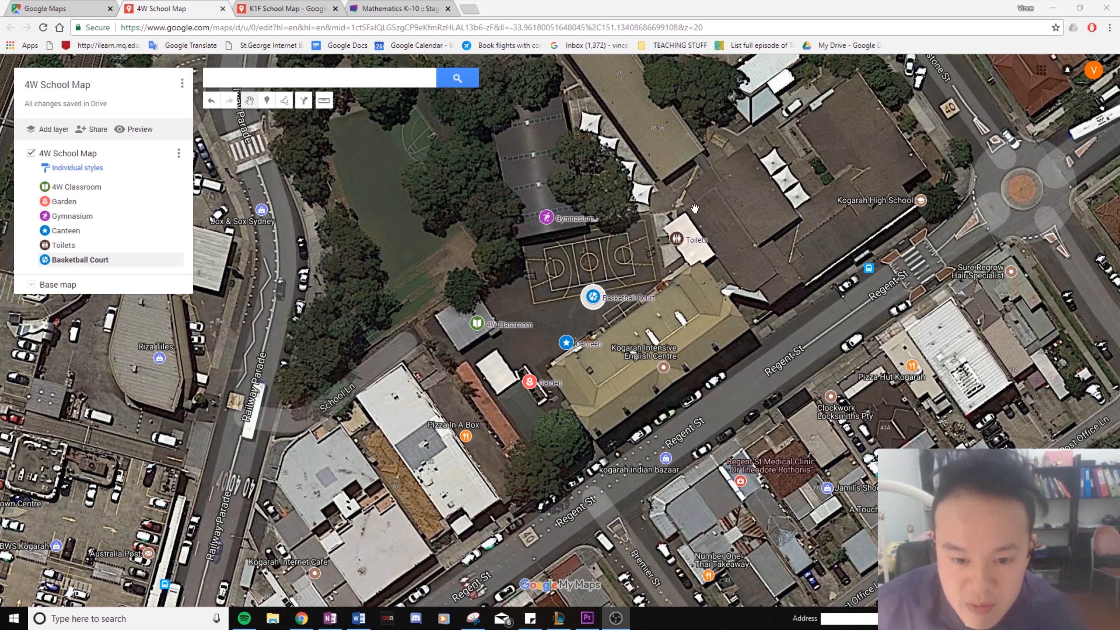
Step: Review the Gymnasium, 4W Classroom and Garden markers and look over the marked school area
left_click(546, 217)
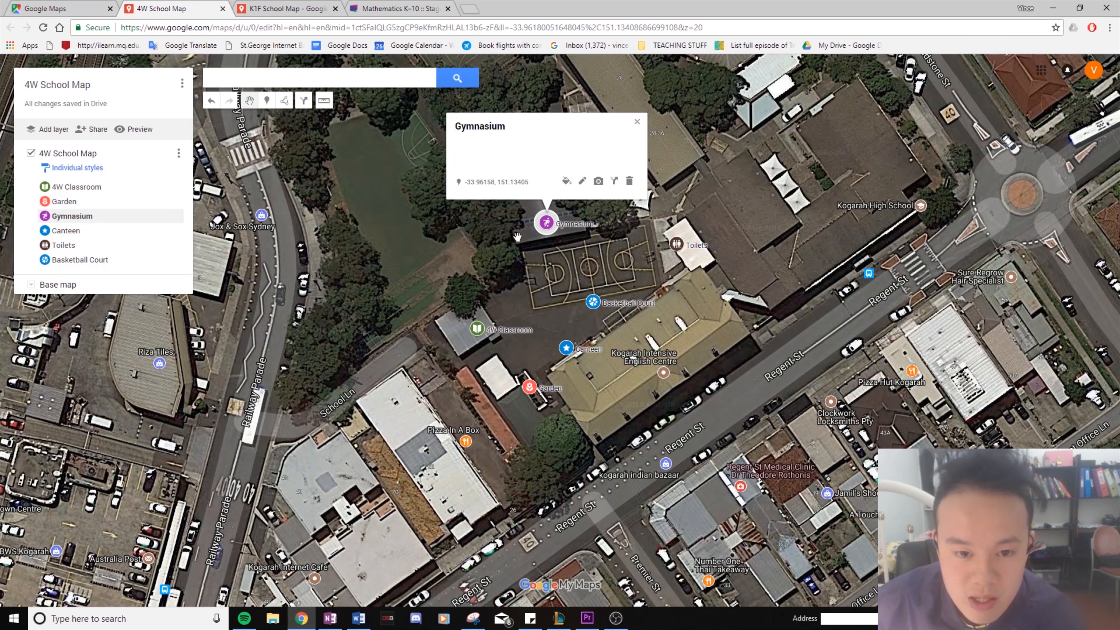
left_click(475, 330)
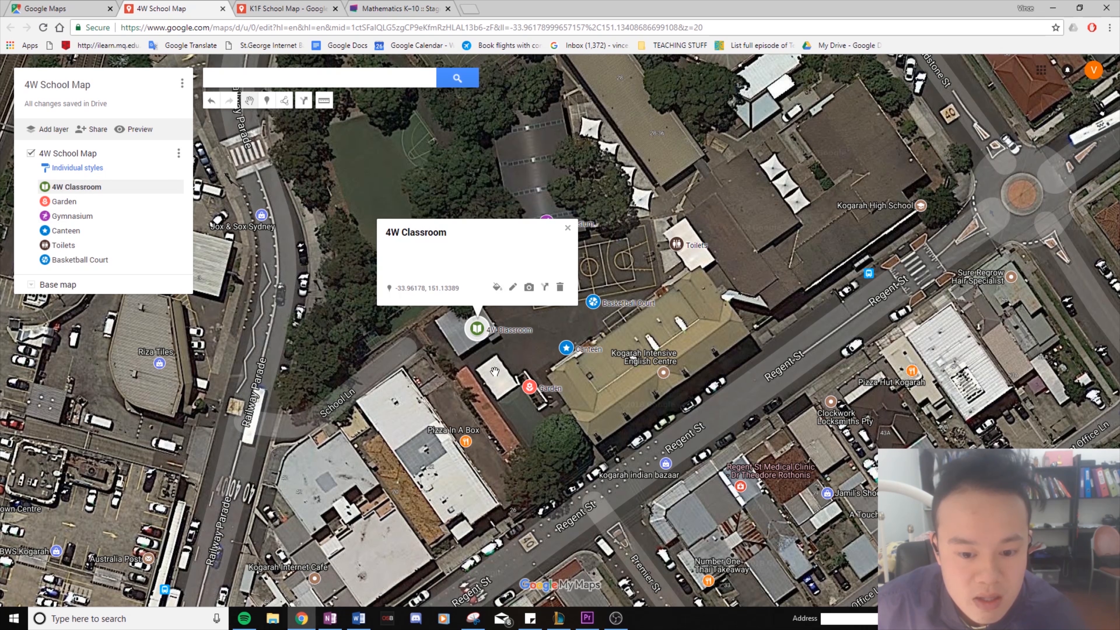
left_click(538, 387)
left_click(530, 387)
left_click(713, 305)
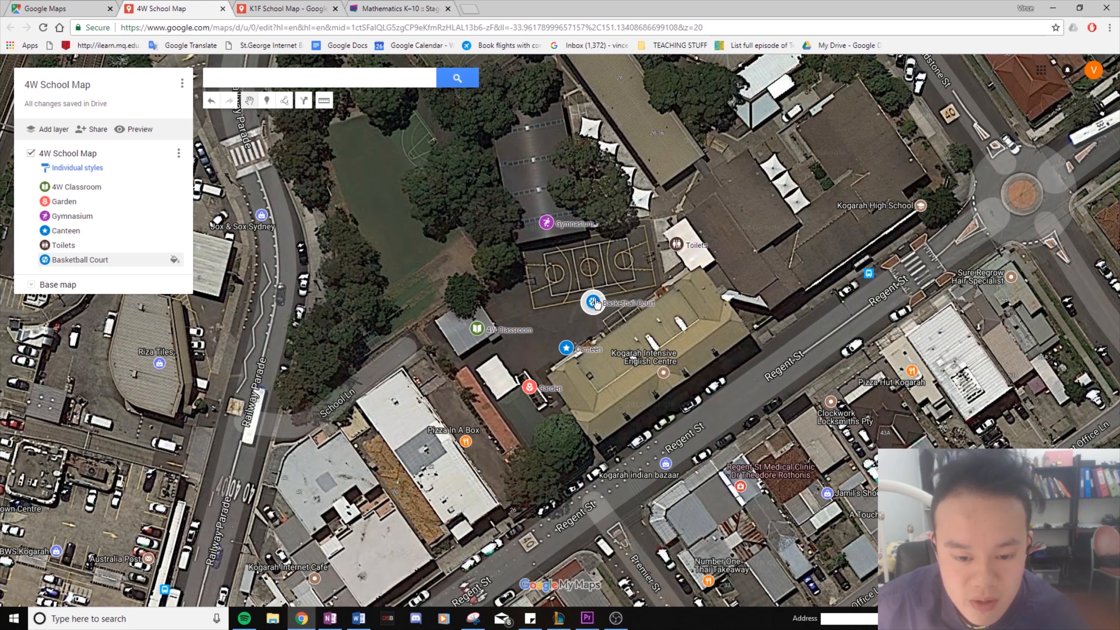
mouse_move(595, 304)
left_mouse_down()
mouse_move(533, 327)
mouse_move(571, 297)
mouse_move(490, 309)
mouse_move(344, 222)
mouse_move(279, 268)
mouse_move(524, 323)
left_mouse_up()
left_click_drag(589, 319, 575, 318)
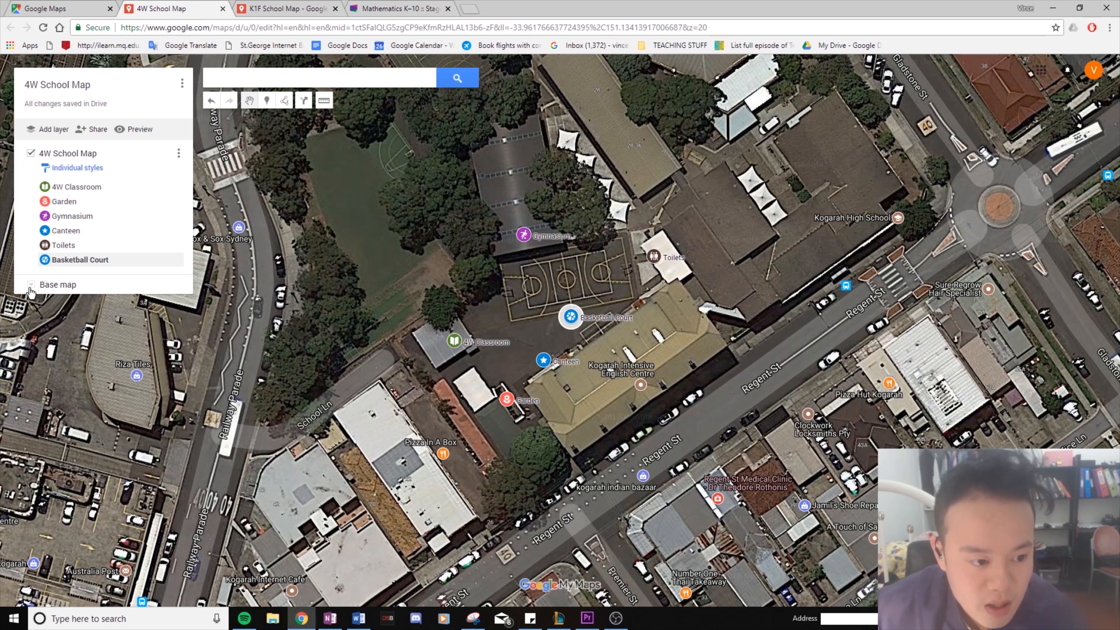
Step: Try the standard street-style base map under the school markers, and restore the satellite base map
left_click(30, 285)
left_click(63, 315)
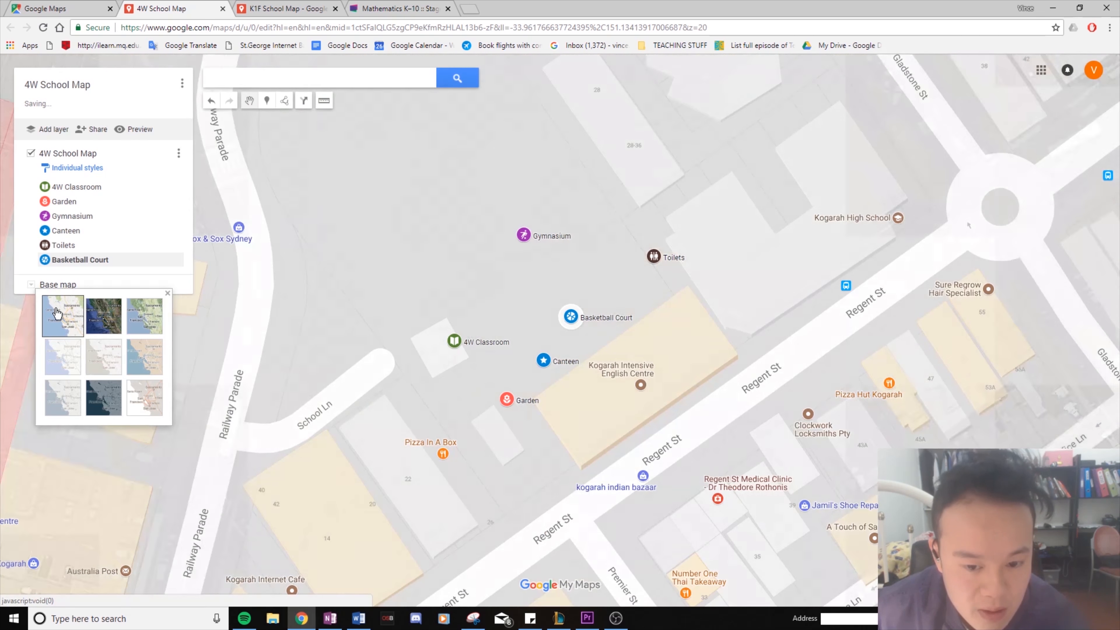
scroll(662, 337, "up", 2)
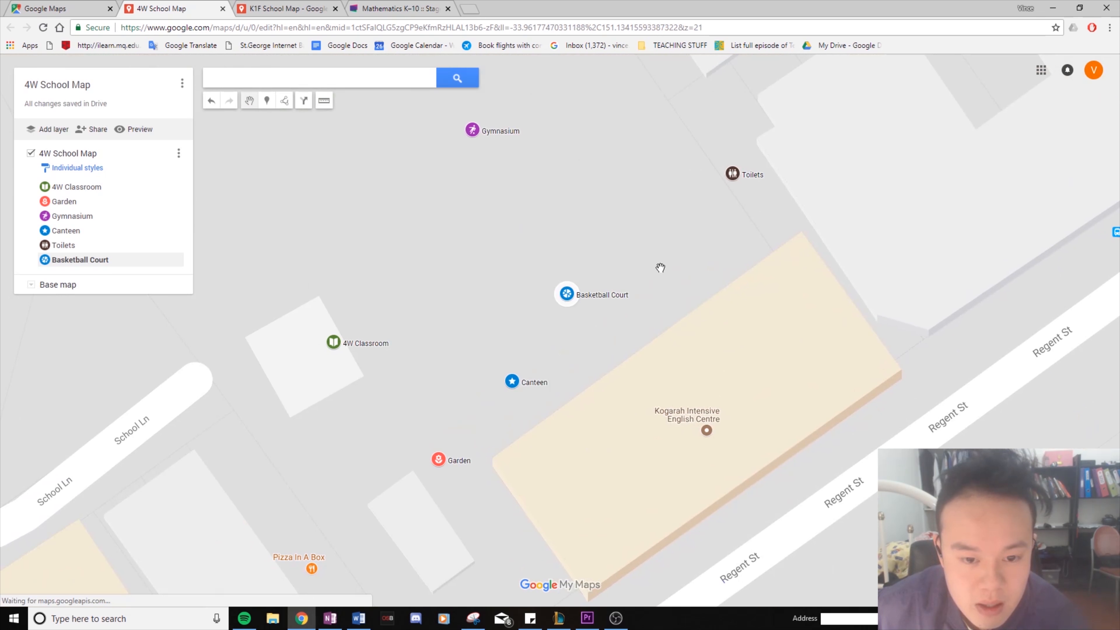
left_click_drag(595, 245, 649, 261)
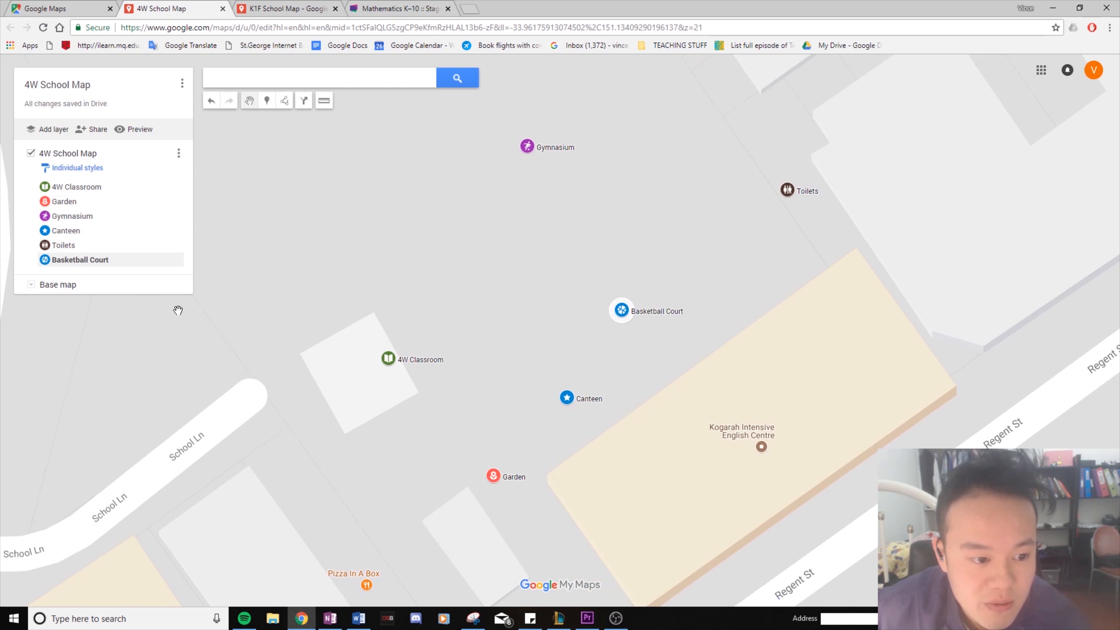
left_click(31, 285)
left_click(104, 316)
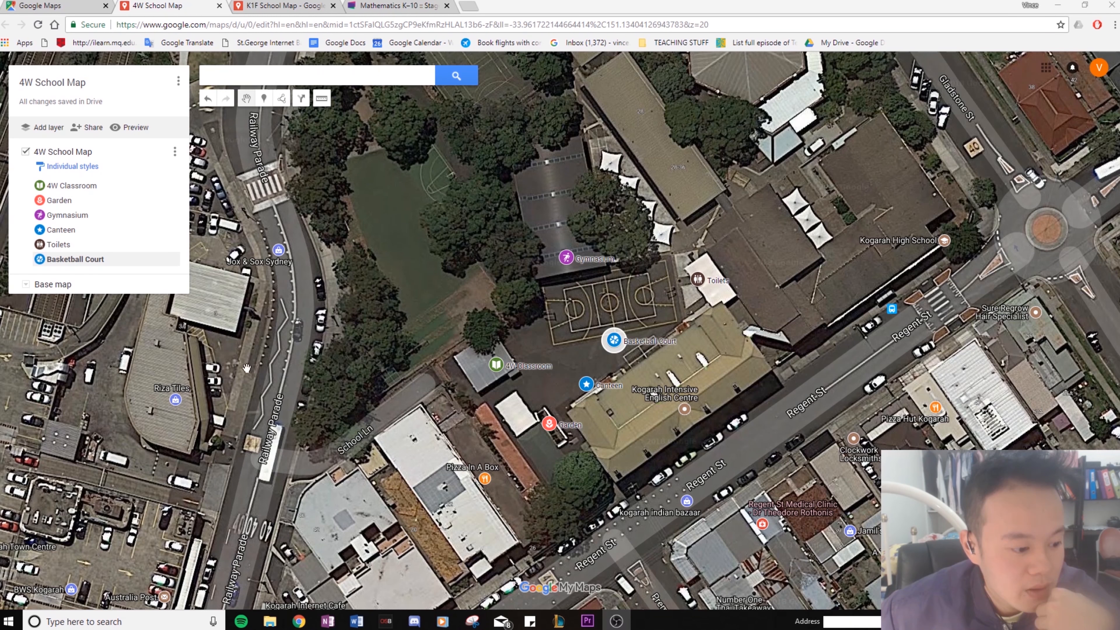
Step: Draw a closed shape linking the 4W Classroom, Garden, Canteen, Basketball Court, Toilets and Gymnasium markers, keeping its default name
left_click(284, 100)
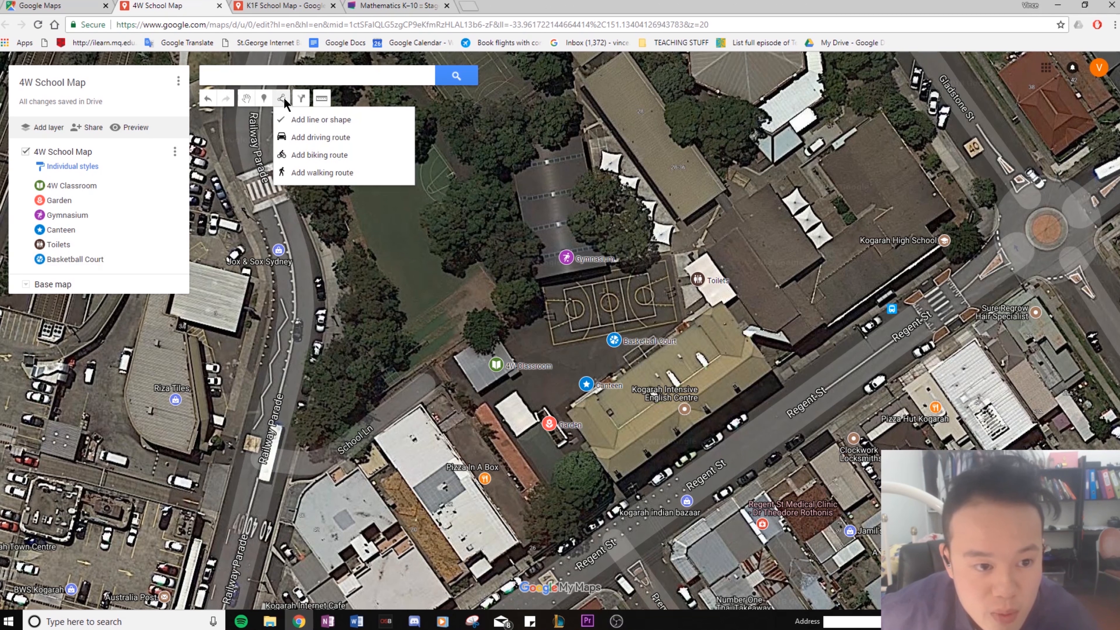
left_click(319, 116)
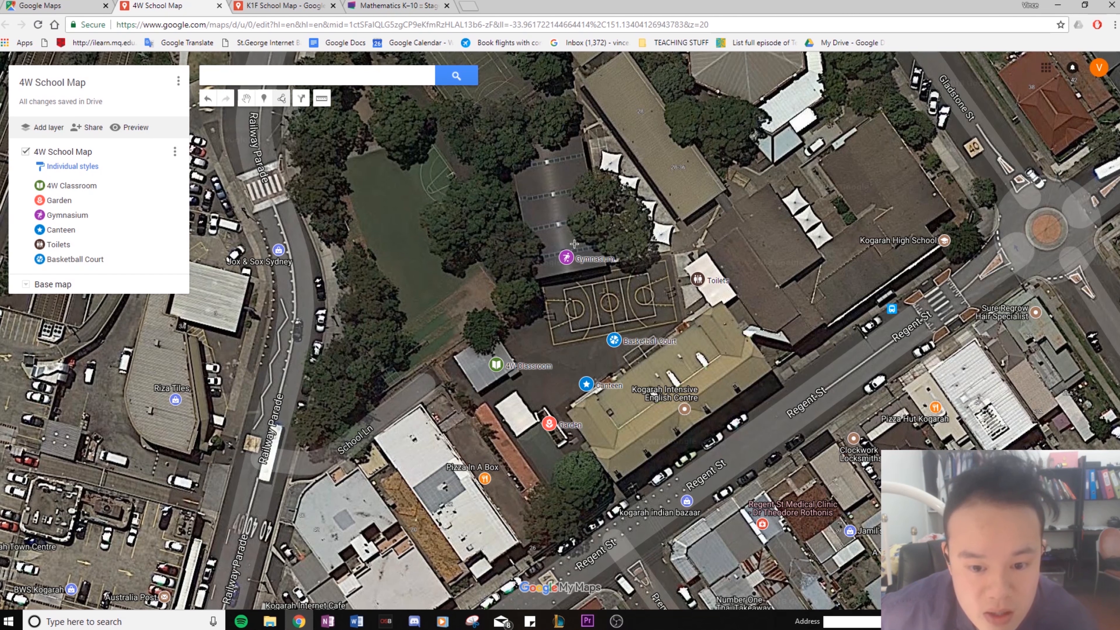
left_click(504, 352)
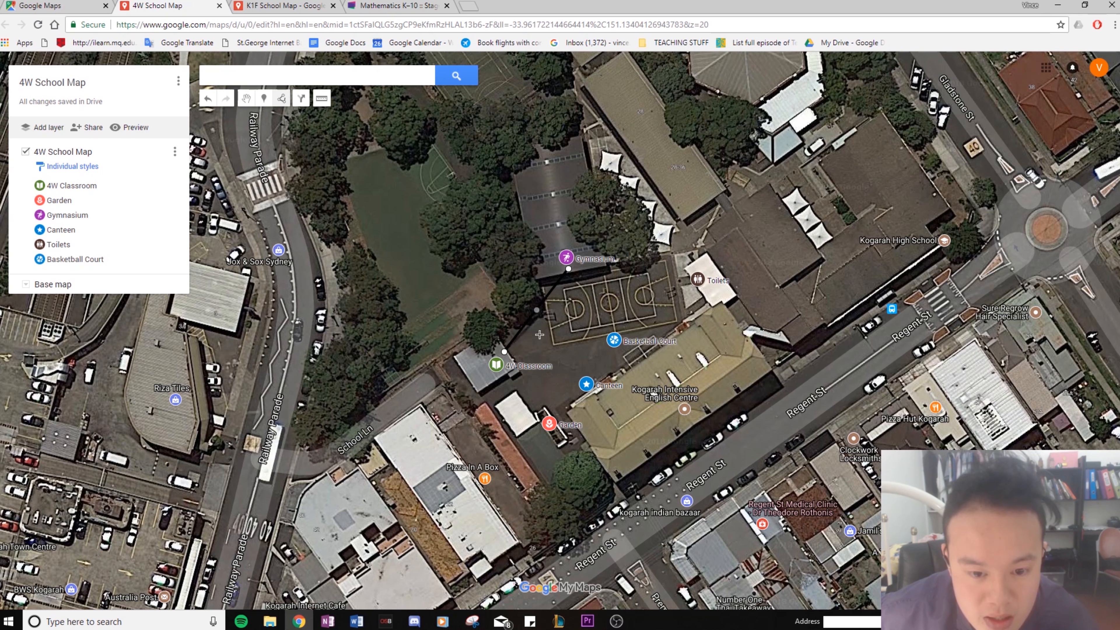
left_click(550, 417)
left_click(586, 384)
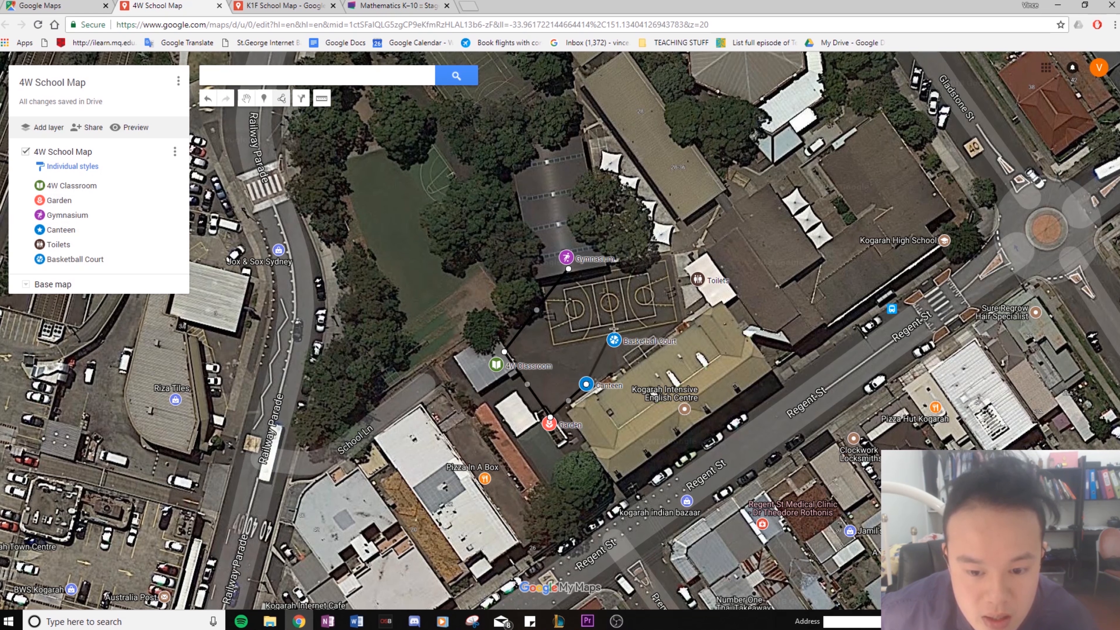
left_click(613, 338)
left_click(697, 279)
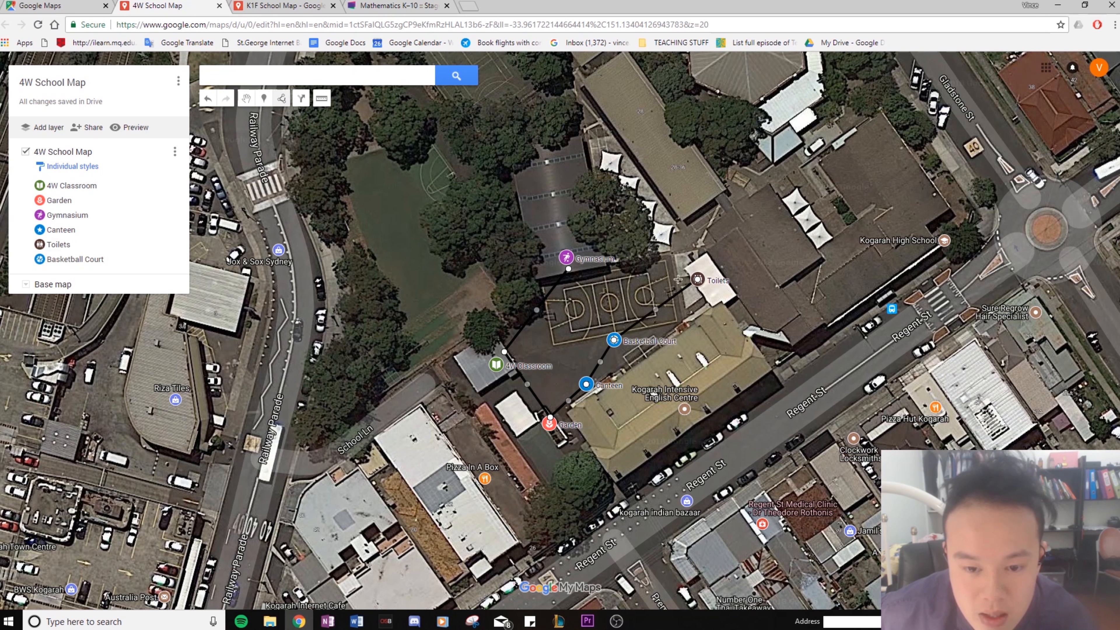
left_click(567, 268)
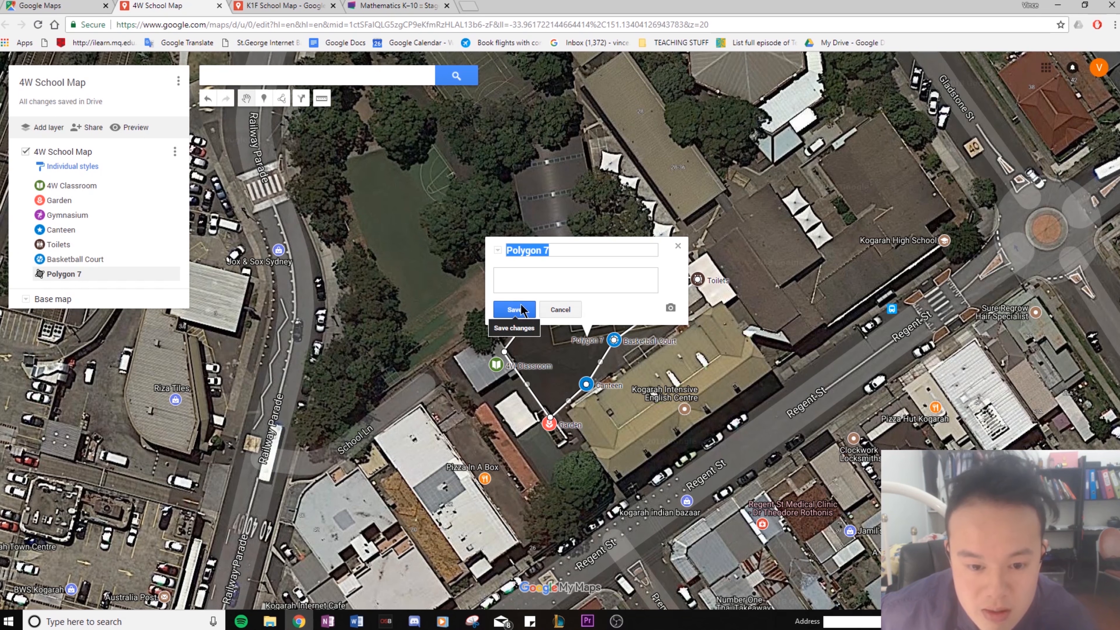
left_click(574, 310)
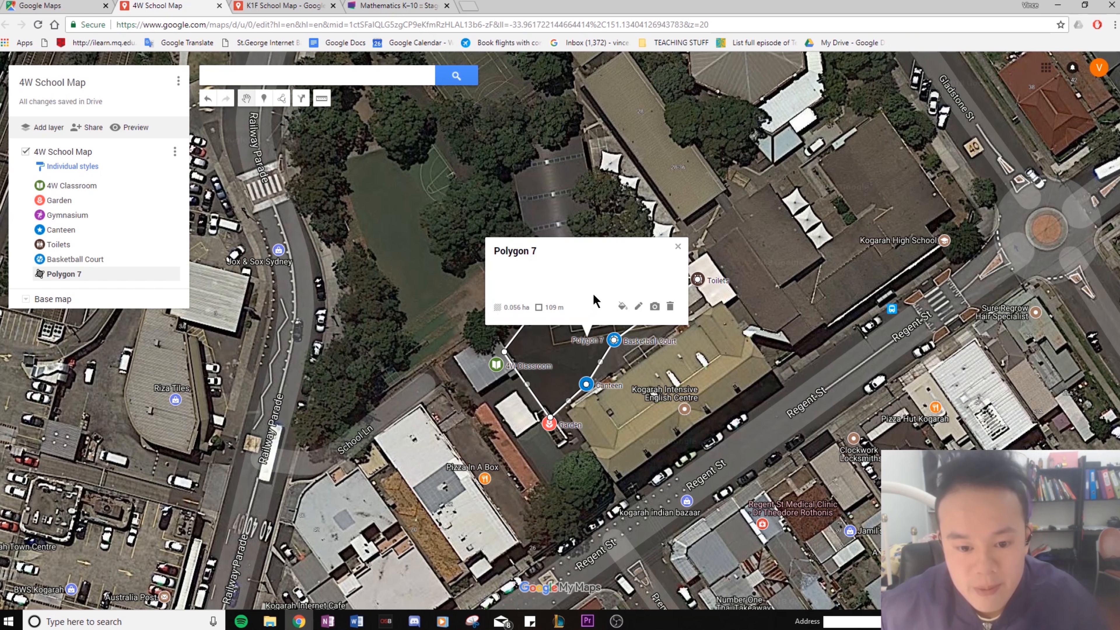
left_click(678, 247)
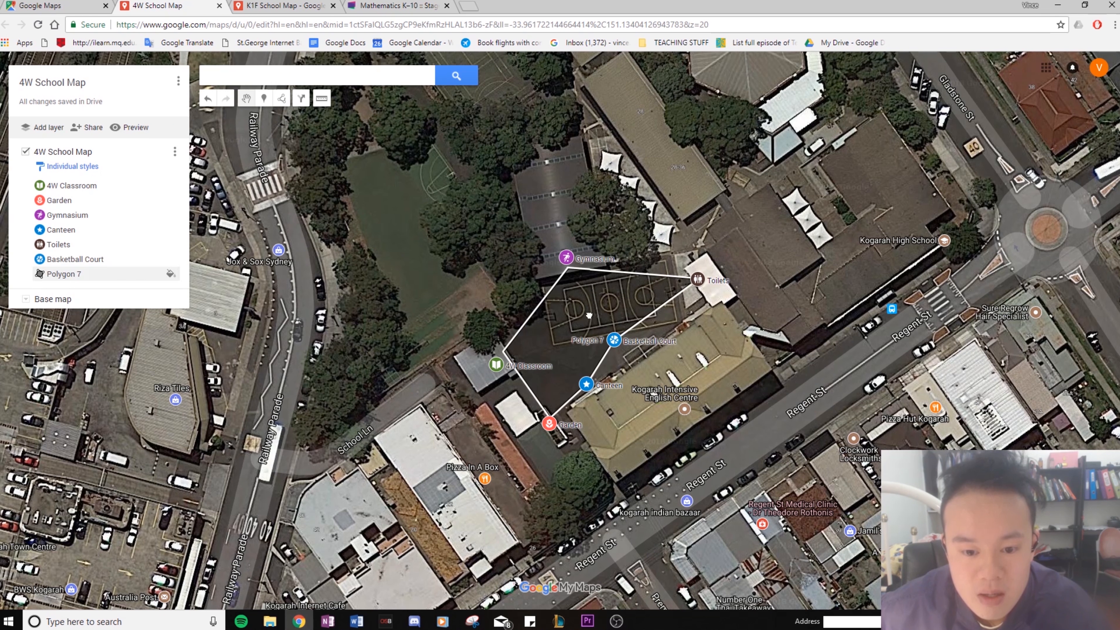
Step: Delete the polygon that links the school markers
left_click(591, 291)
left_click(671, 281)
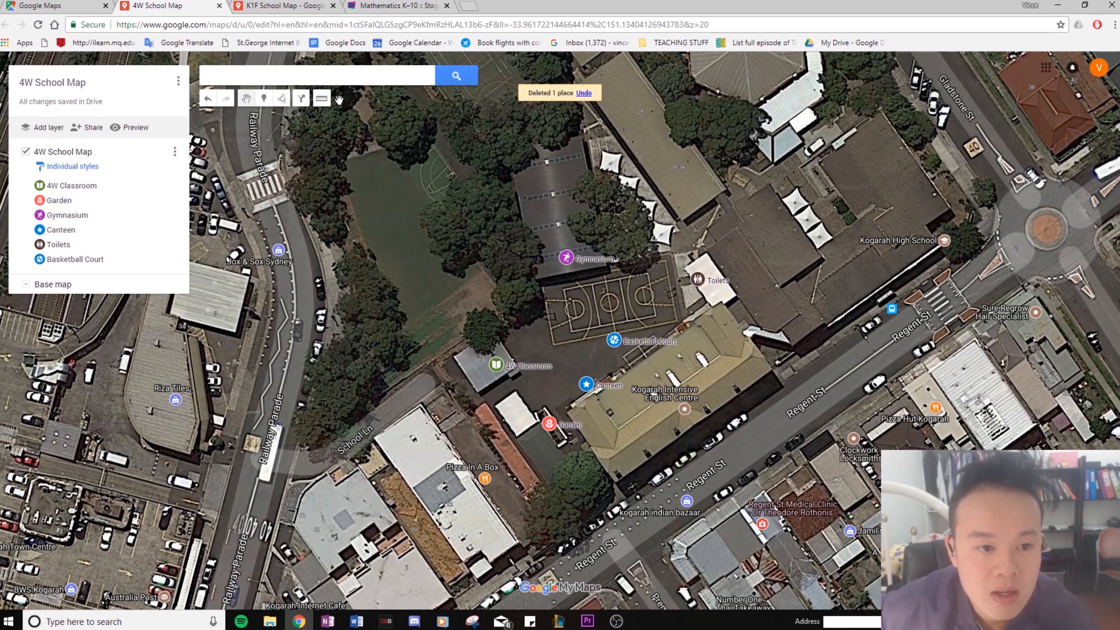
Step: Measure the straight-line distance from the 4W Classroom marker to the Gymnasium marker
left_click(325, 103)
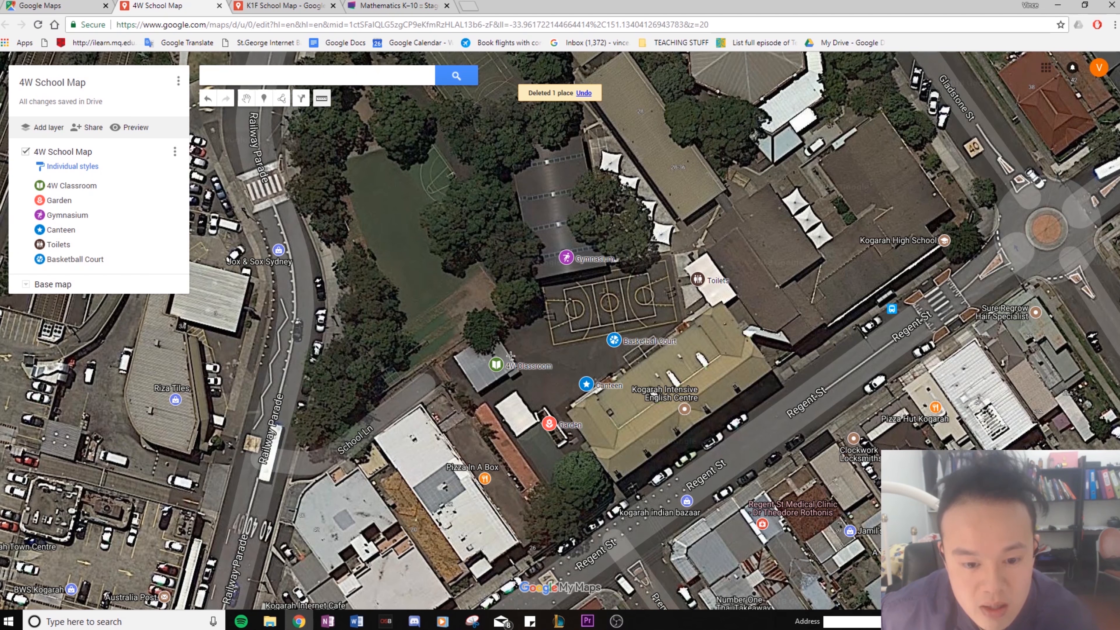
left_click(511, 356)
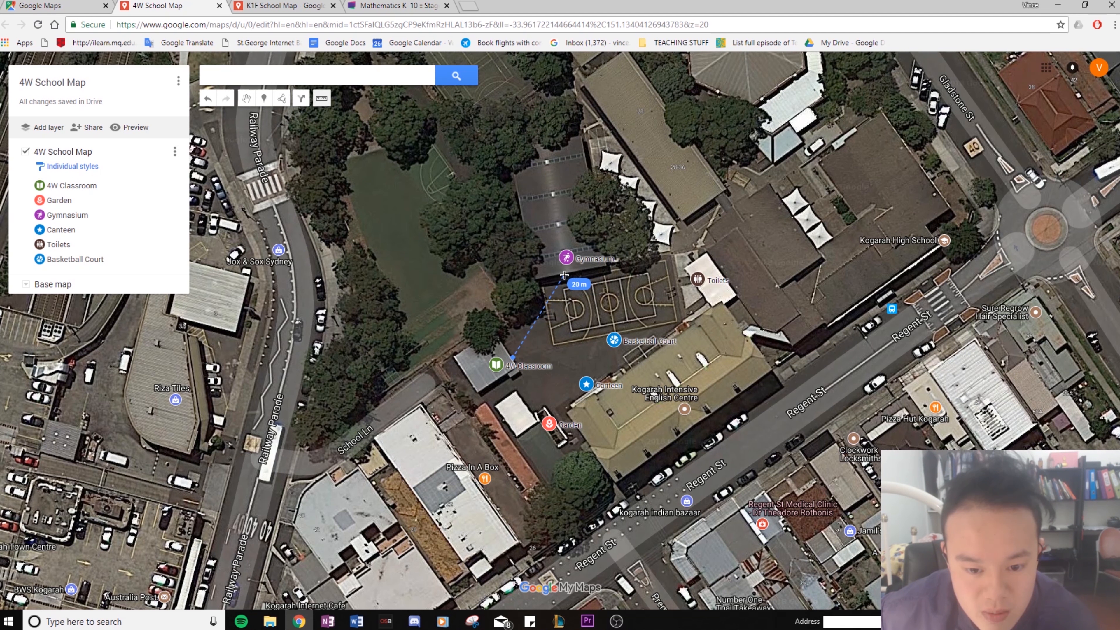
left_click(569, 273)
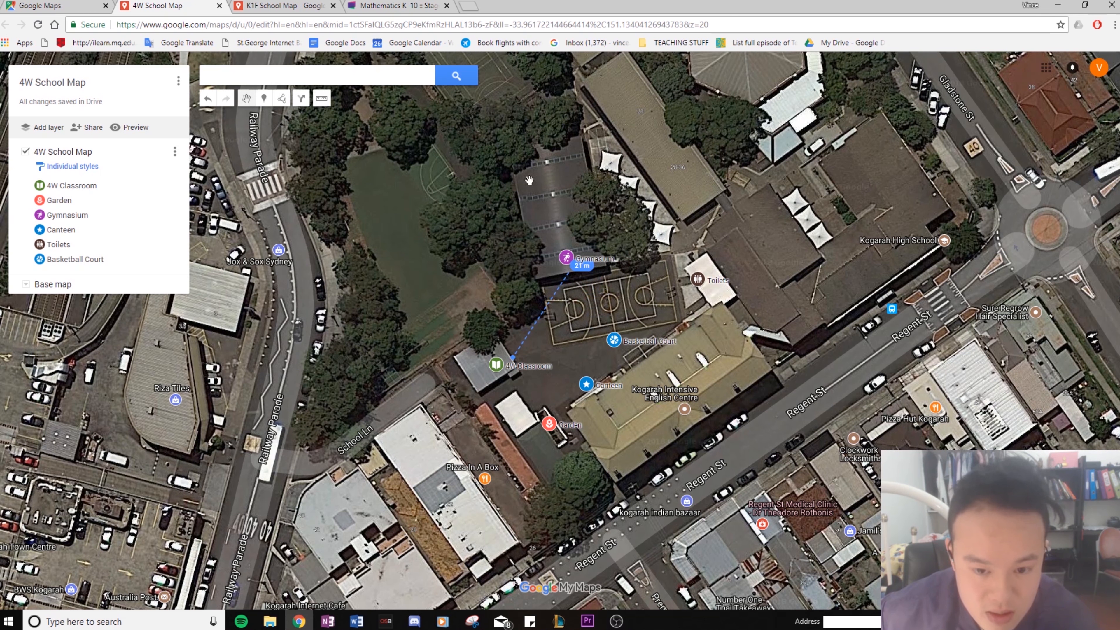
Step: Add a marker at the Basketball Court marker, leaving its default name
left_click(266, 102)
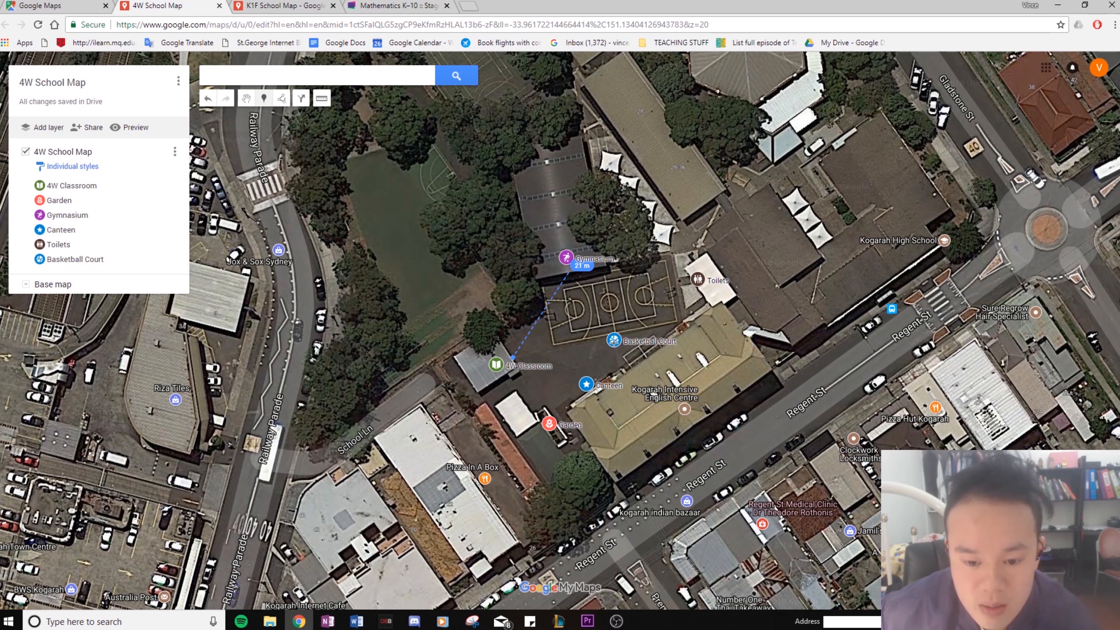
left_click(614, 339)
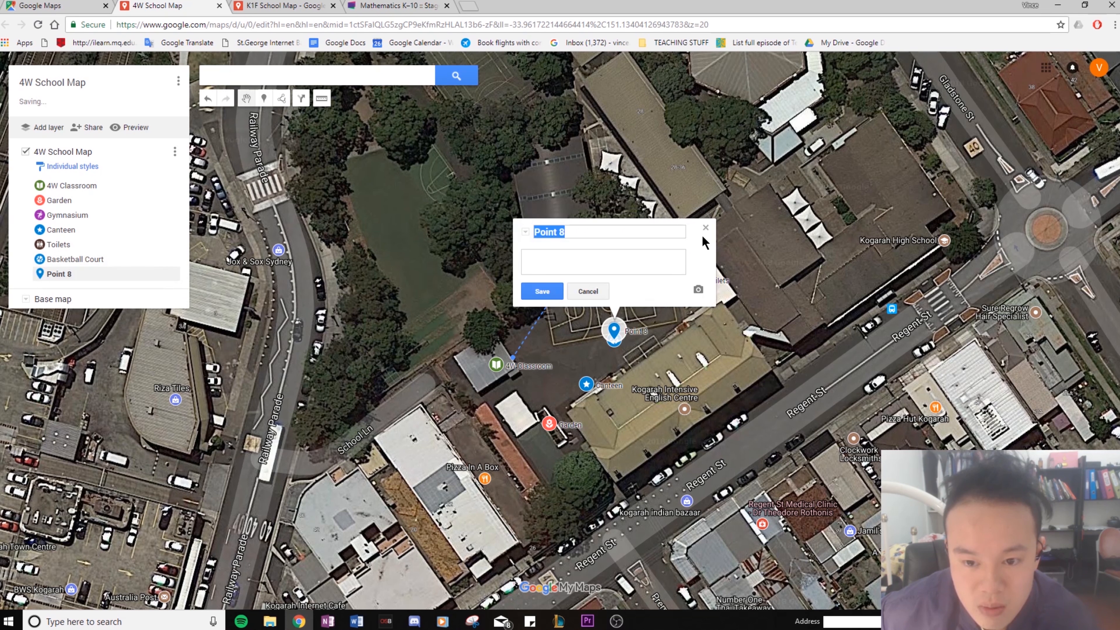
left_click(706, 229)
Step: Measure the straight-line distance from the Basketball Court marker to the Toilets marker
left_click(281, 99)
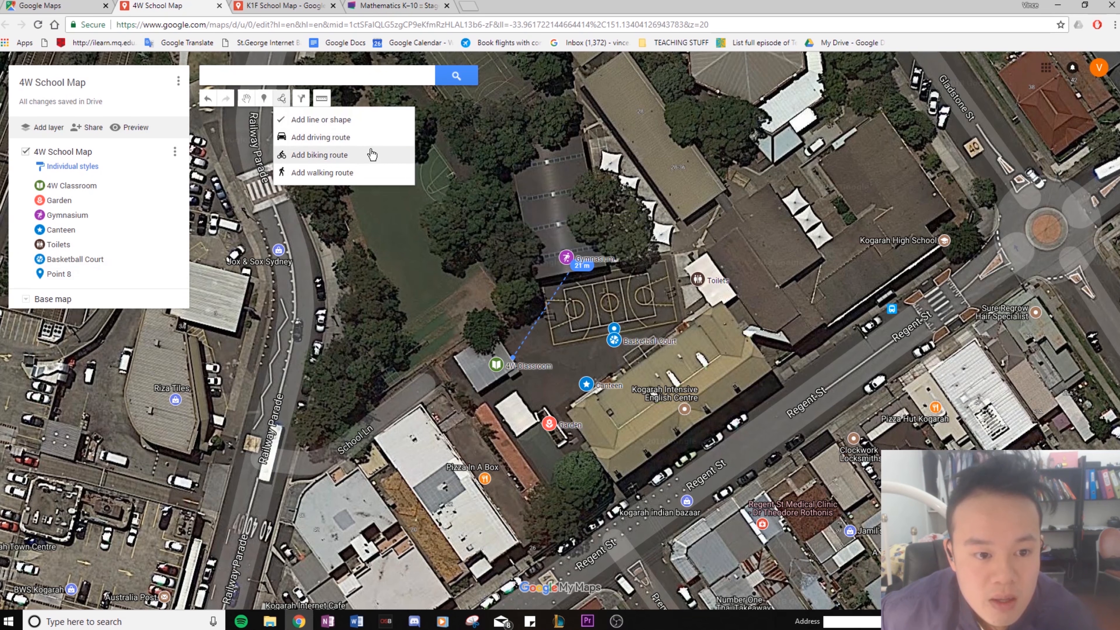
left_click(321, 101)
left_click(616, 336)
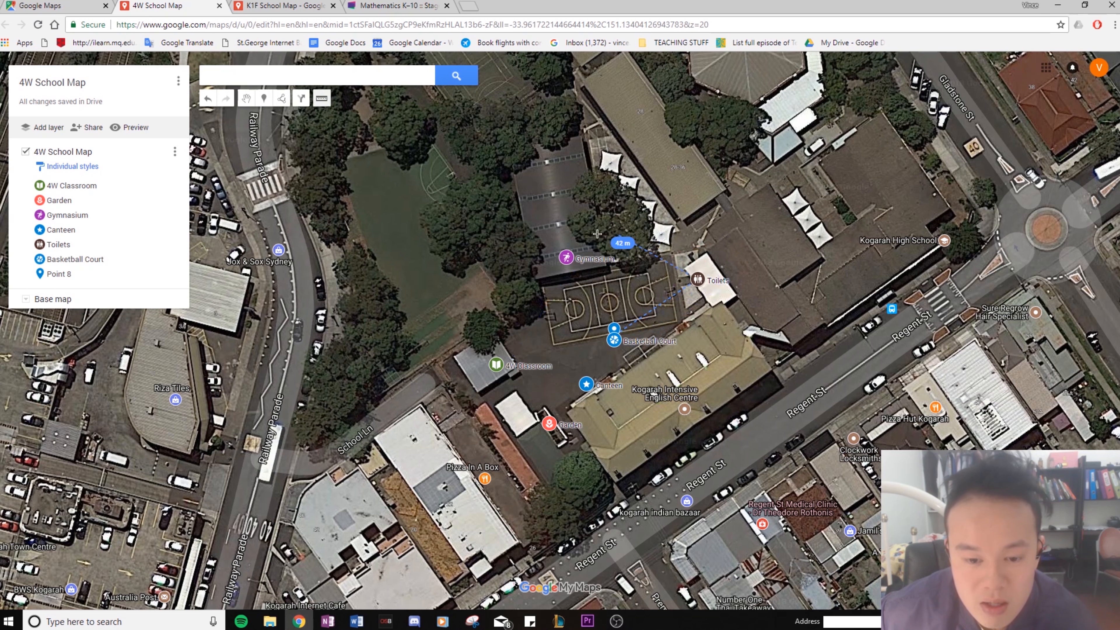
double_click(699, 278)
left_click_drag(679, 426, 690, 321)
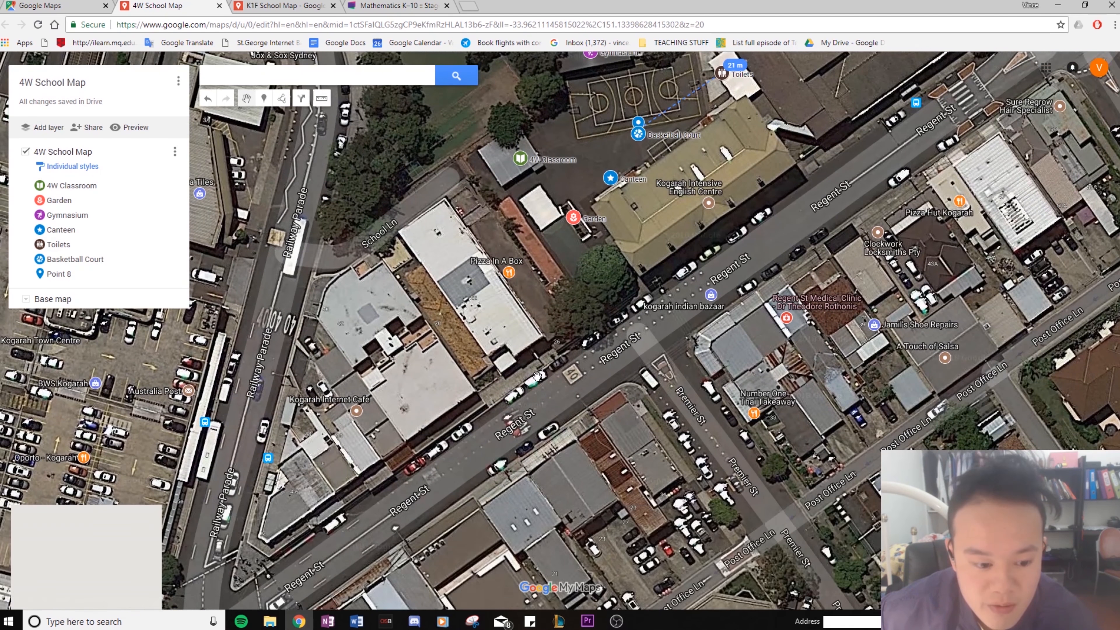
left_click_drag(639, 406, 769, 249)
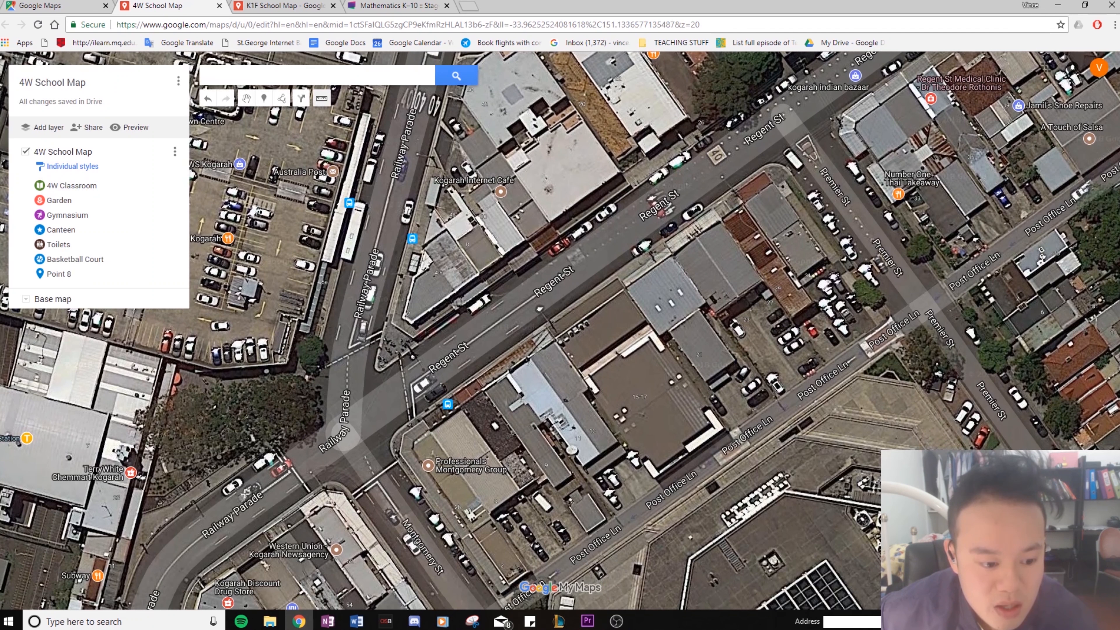
Step: Measure the straight-line distance from Railway Parade along Regent Street to beside the Kogarah Intensive English Centre
left_click(236, 504)
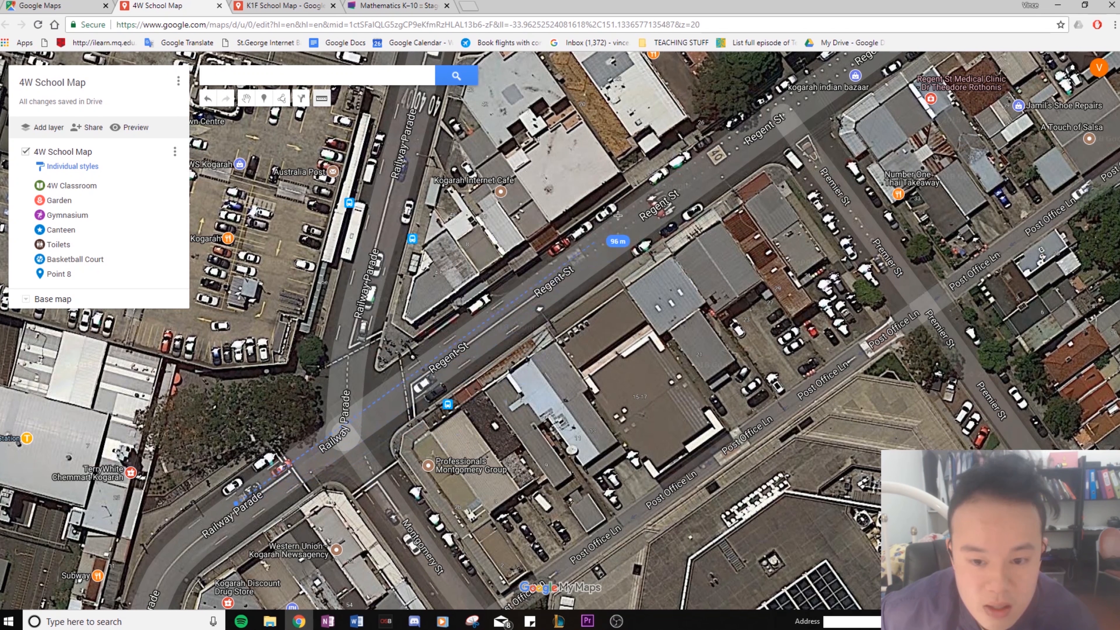
key("Up")
key("Up")
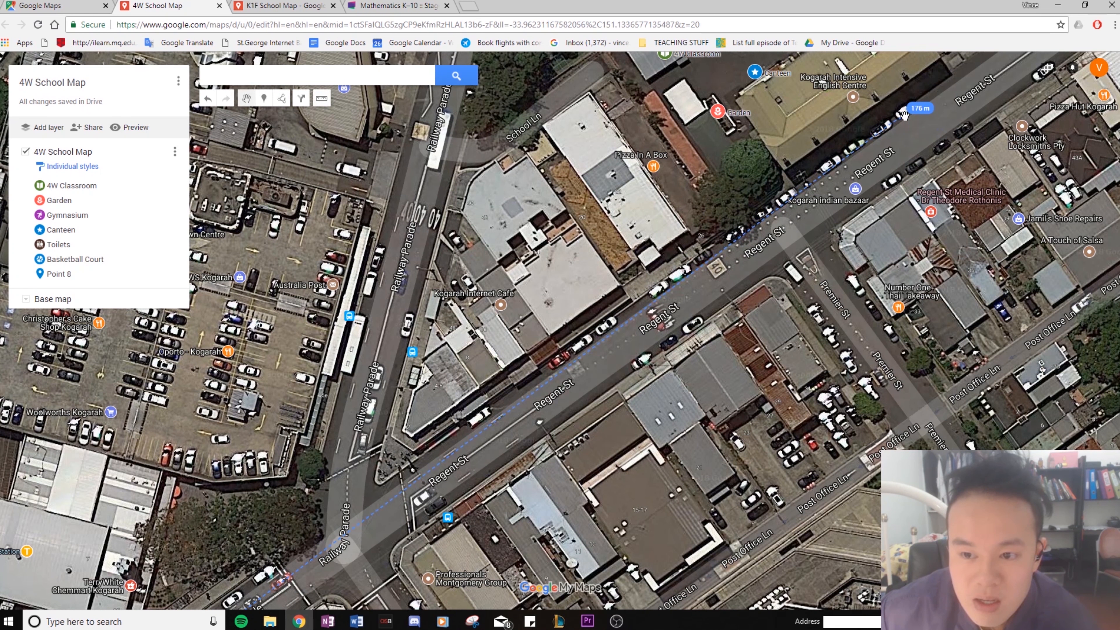
Step: Measure the perimeter and area of the basketball court by outlining its four corners
scroll(913, 135, "down", 1)
left_click_drag(917, 130, 828, 335)
scroll(804, 273, "up", 1)
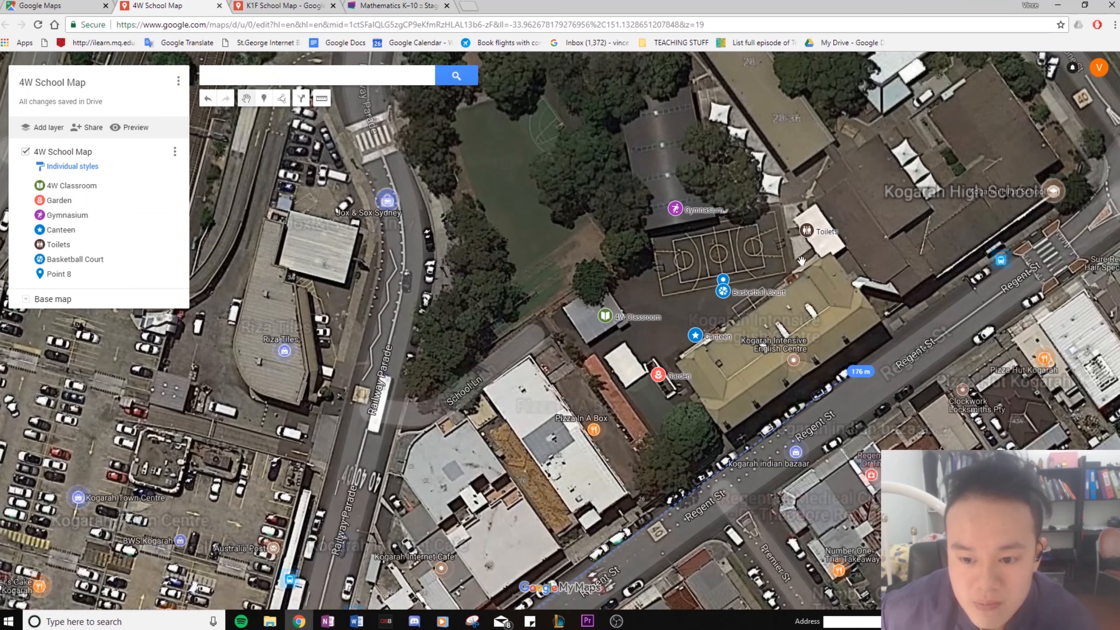
left_click_drag(744, 250, 701, 349)
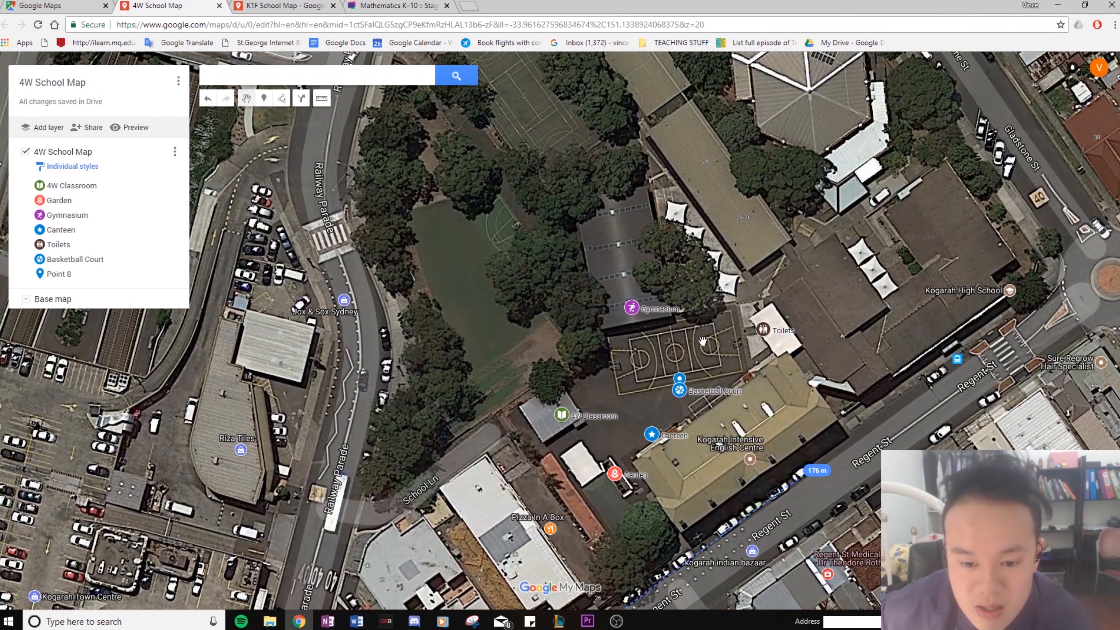
left_click(267, 104)
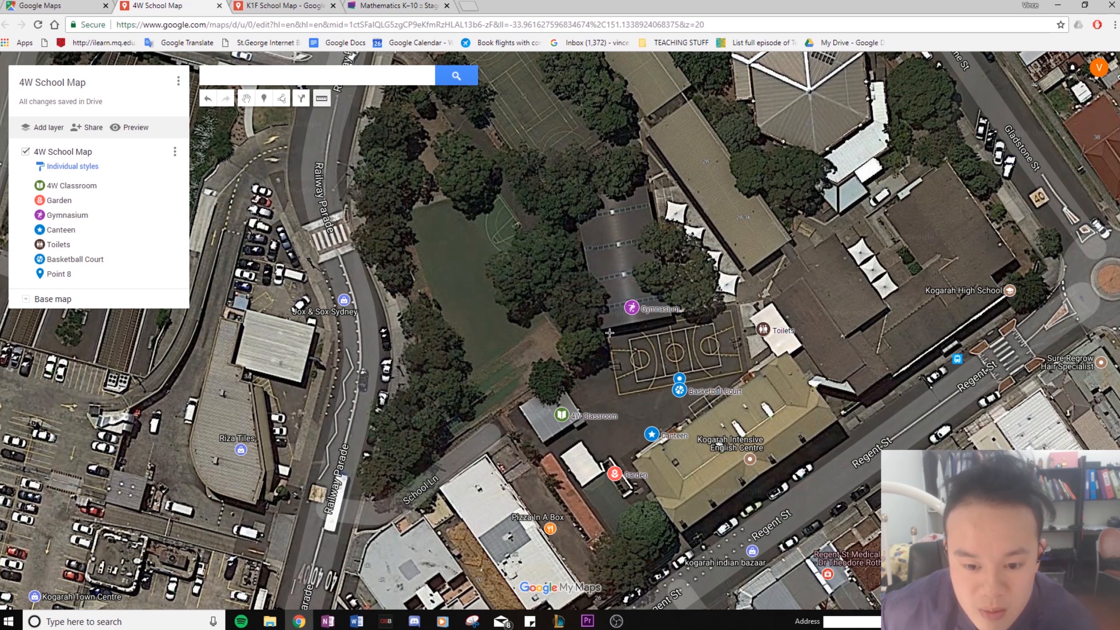
left_click(608, 331)
left_click(619, 396)
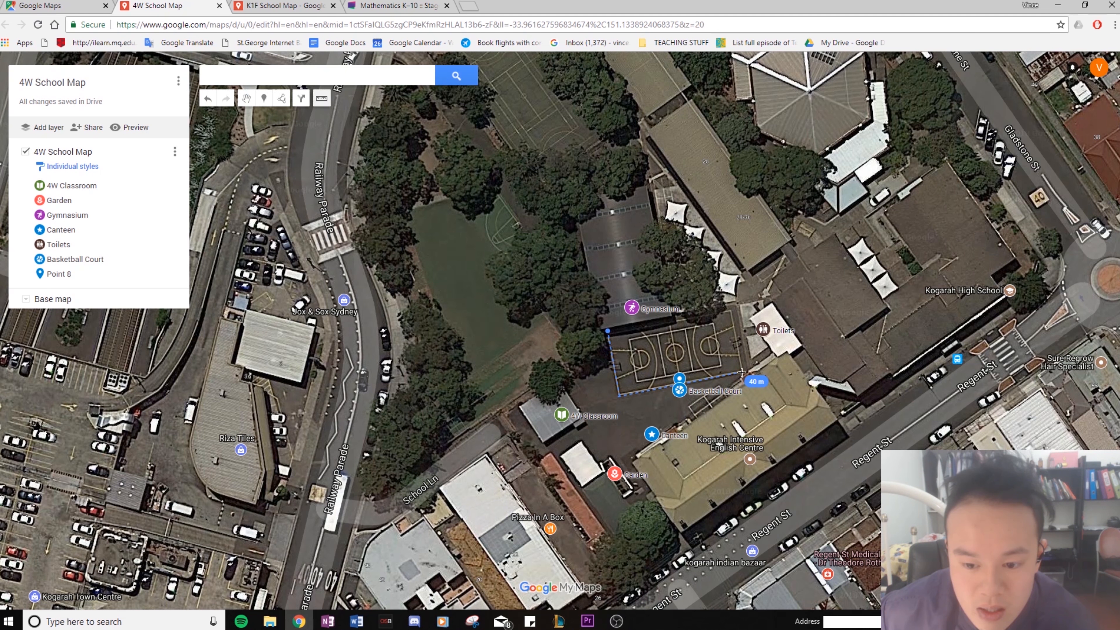
left_click(741, 371)
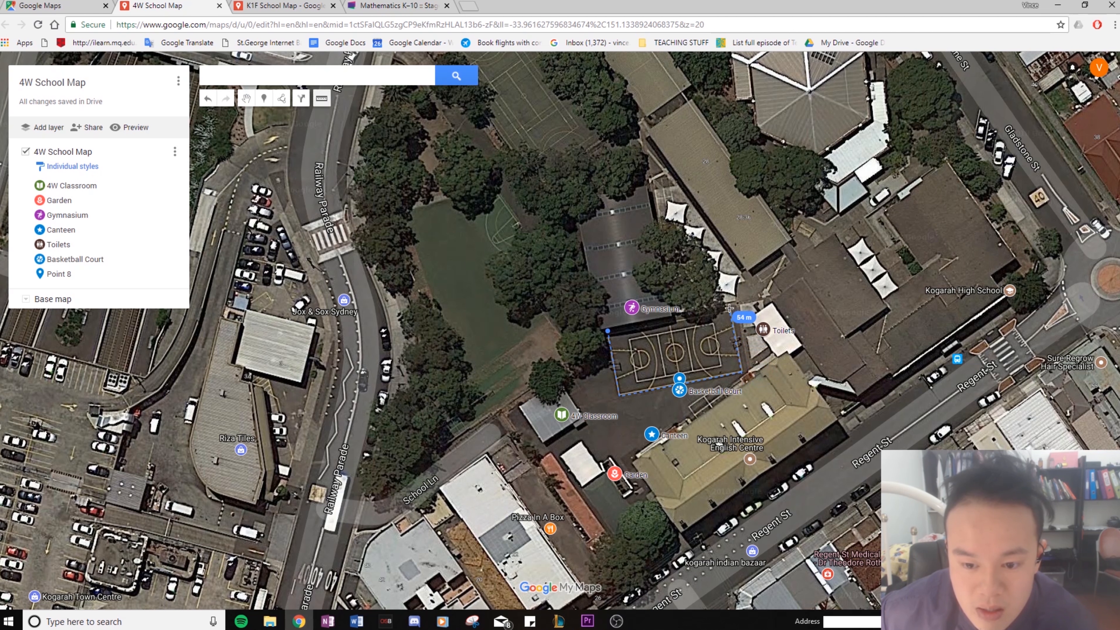
left_click(729, 308)
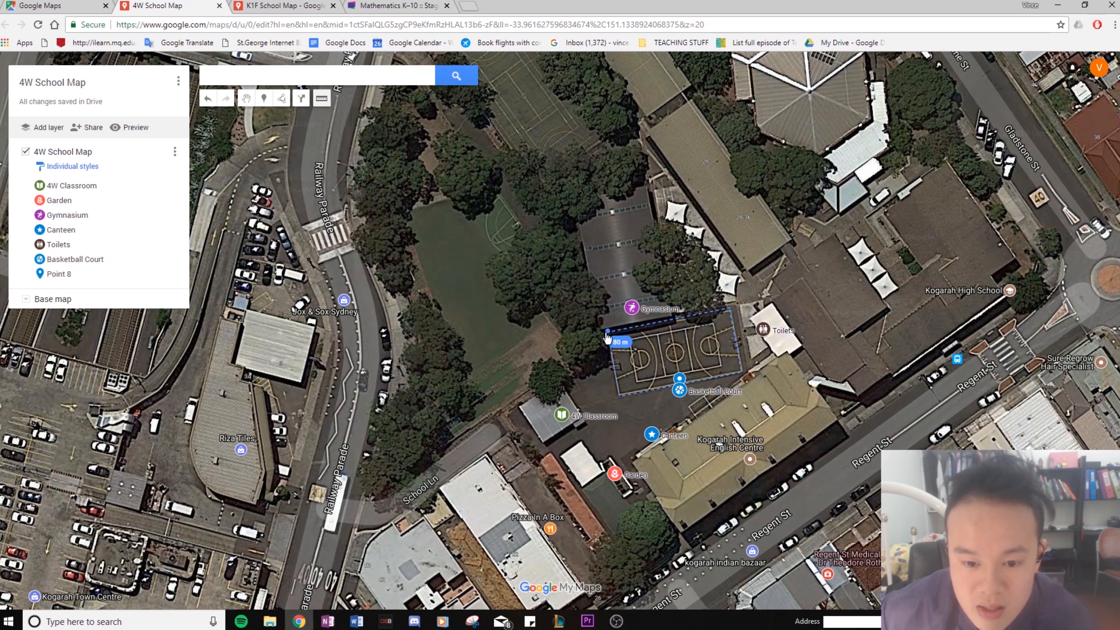
left_click(607, 331)
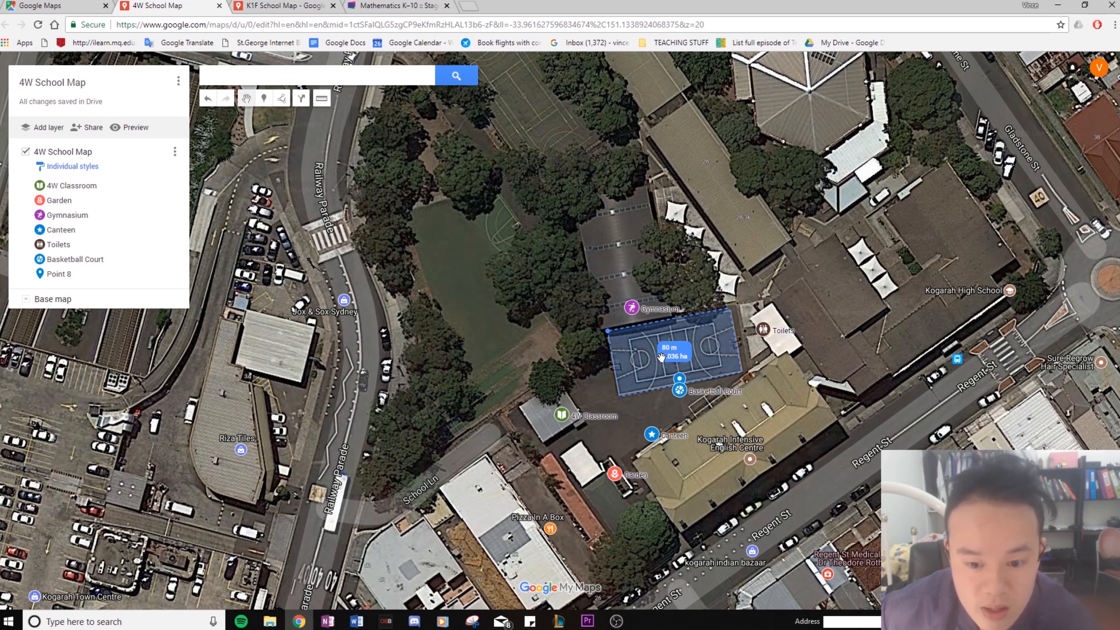
left_click(671, 354)
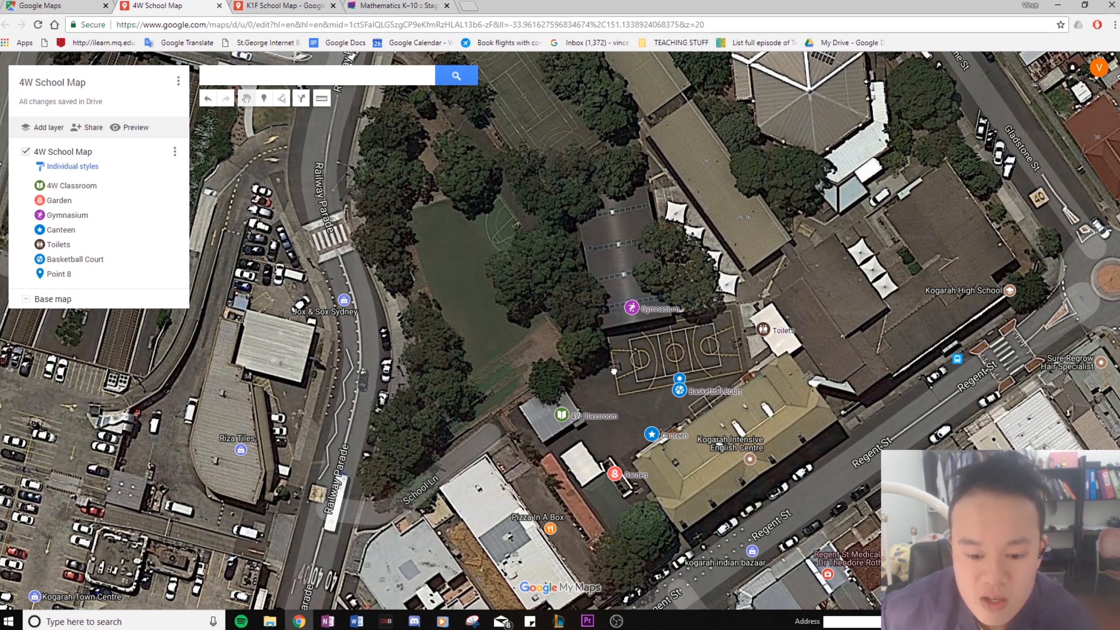
Step: Measure around the roof edges of the 4W Classroom building, dismissing the classroom marker's details
left_click_drag(609, 344, 607, 299)
left_click(323, 104)
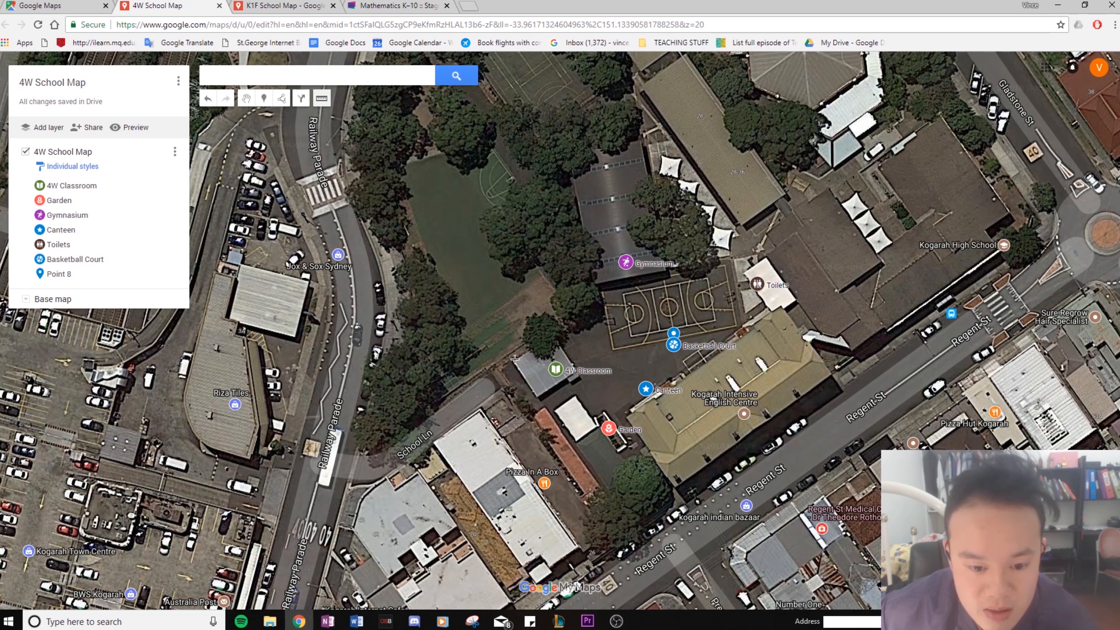
left_click(534, 398)
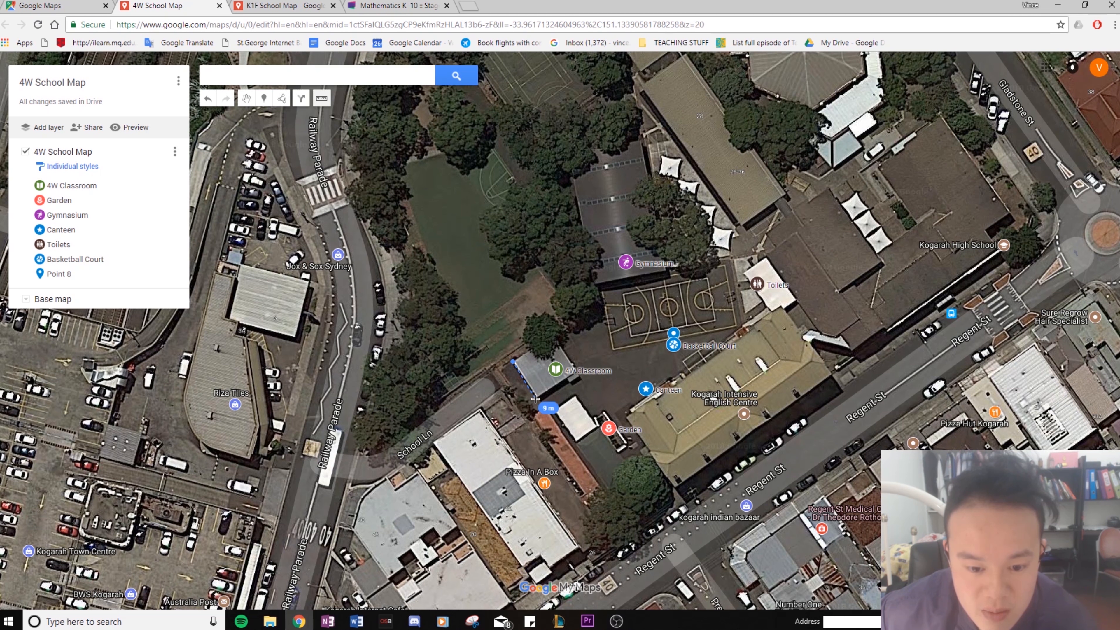
left_click(579, 367)
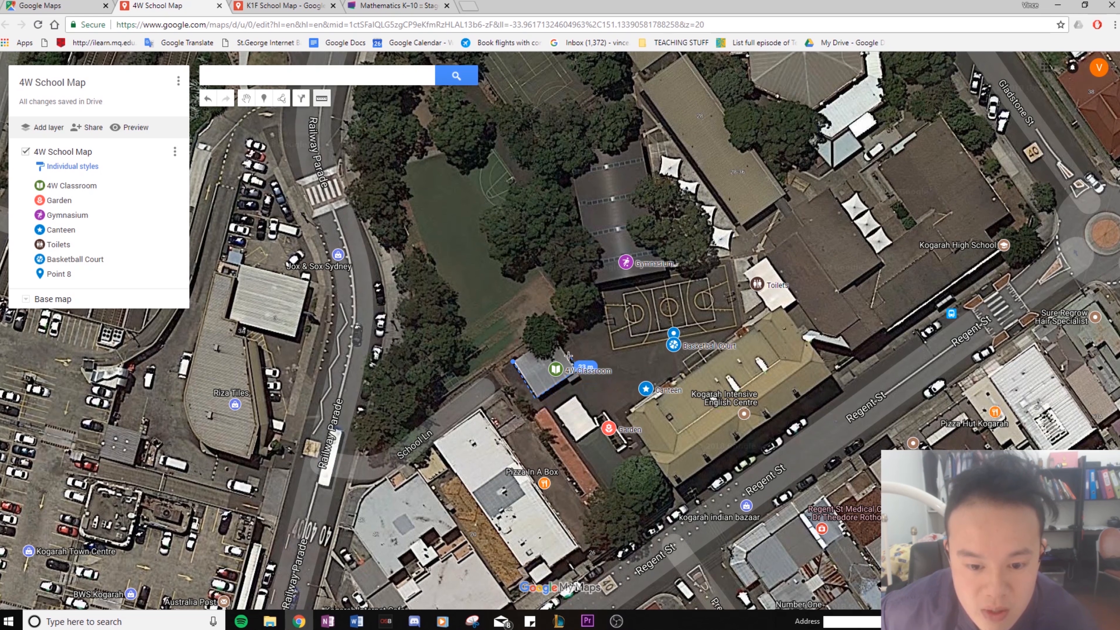
left_click(554, 331)
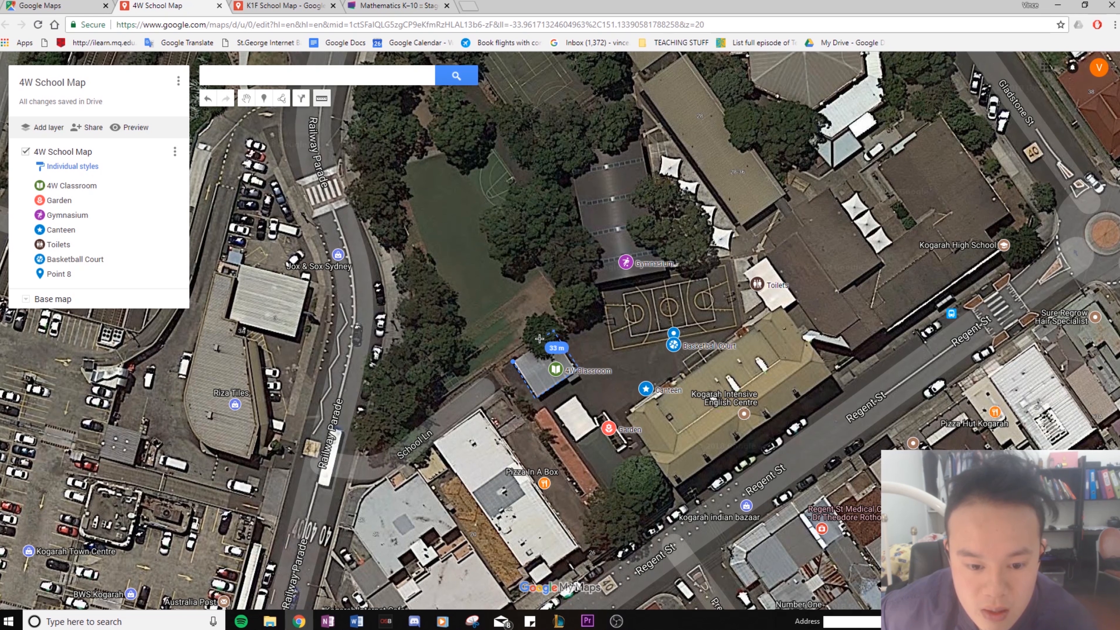
left_click(513, 361)
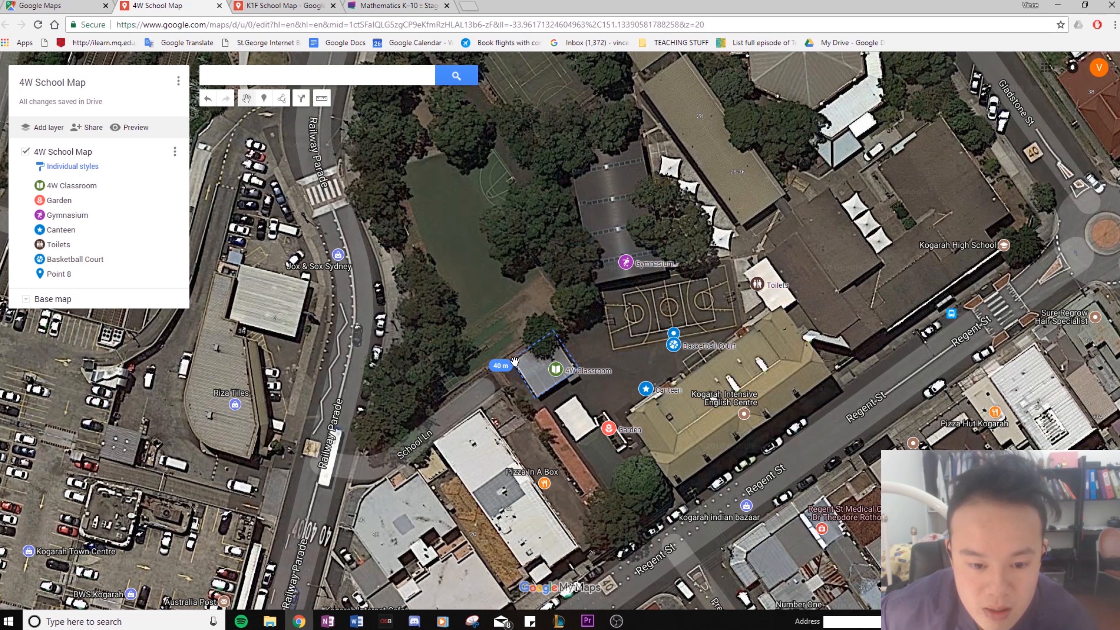
left_click(554, 366)
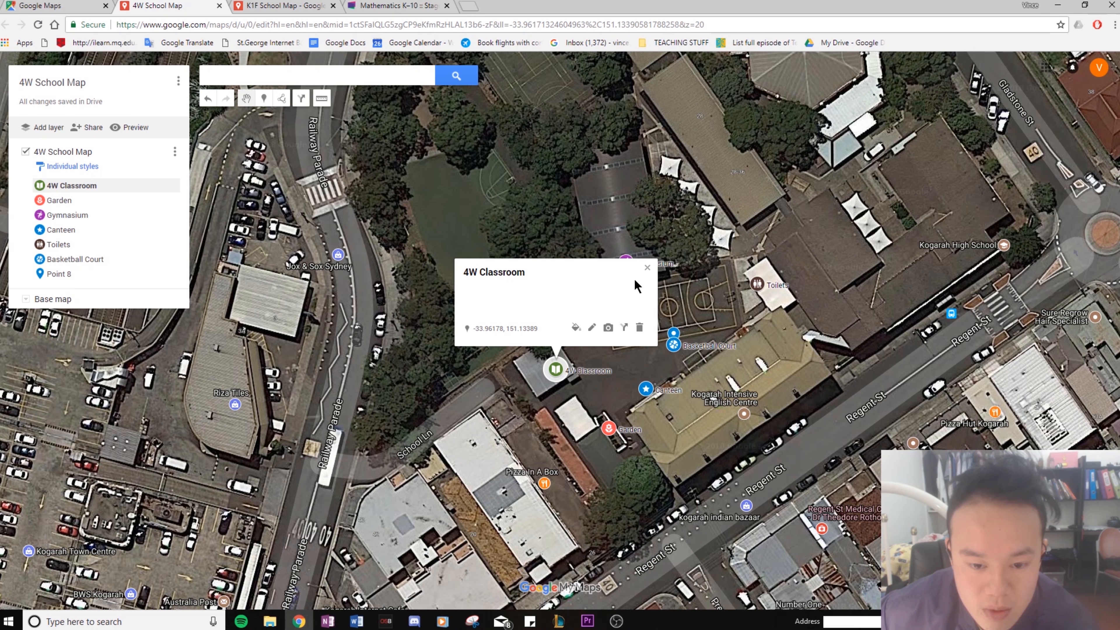
left_click(647, 269)
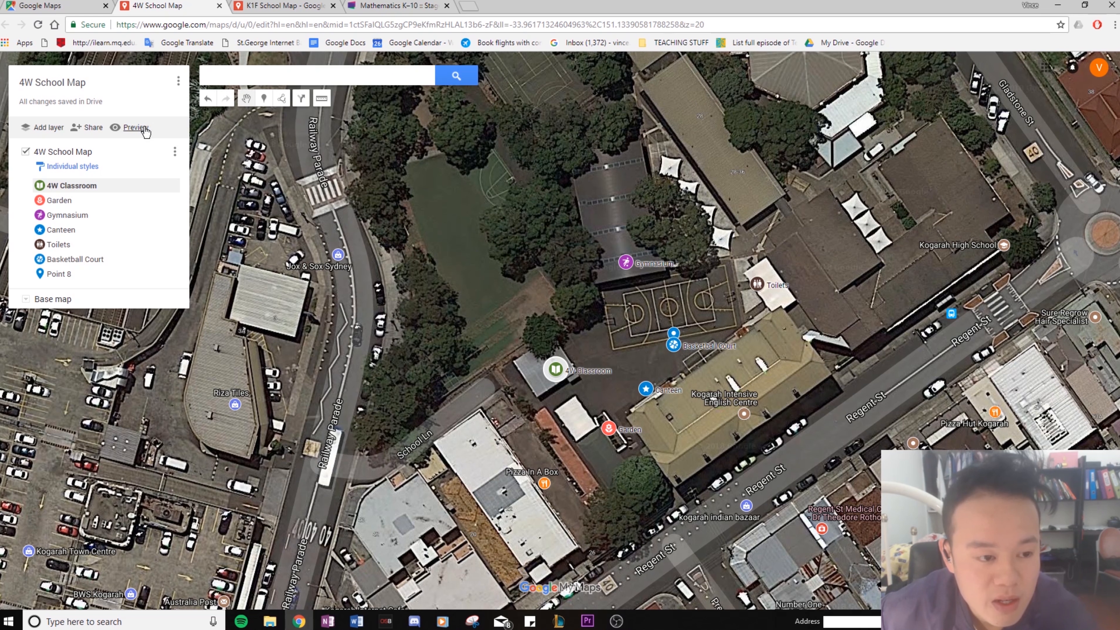
Step: Preview the satellite map, generate a portrait A4 PDF for printing, and close it after looking it over
left_click(135, 128)
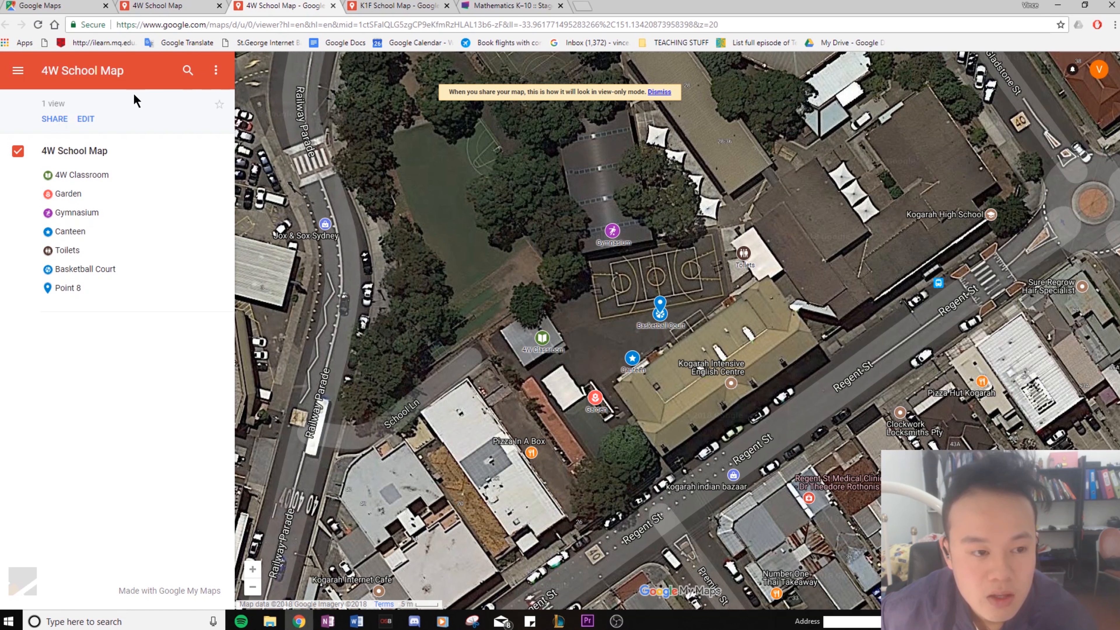
left_click(216, 71)
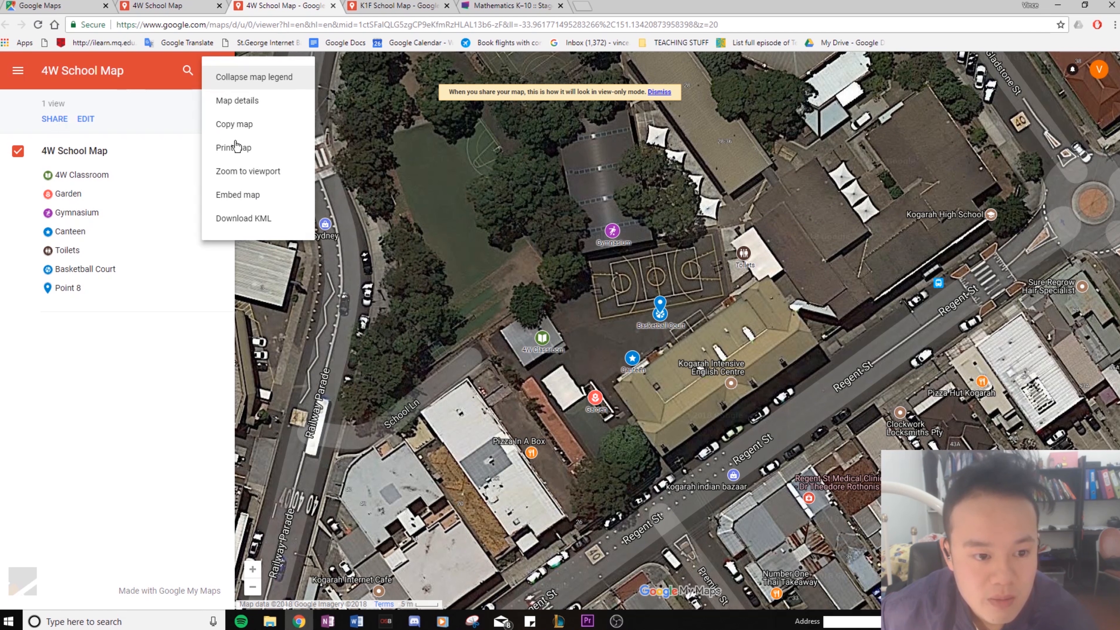
left_click(236, 147)
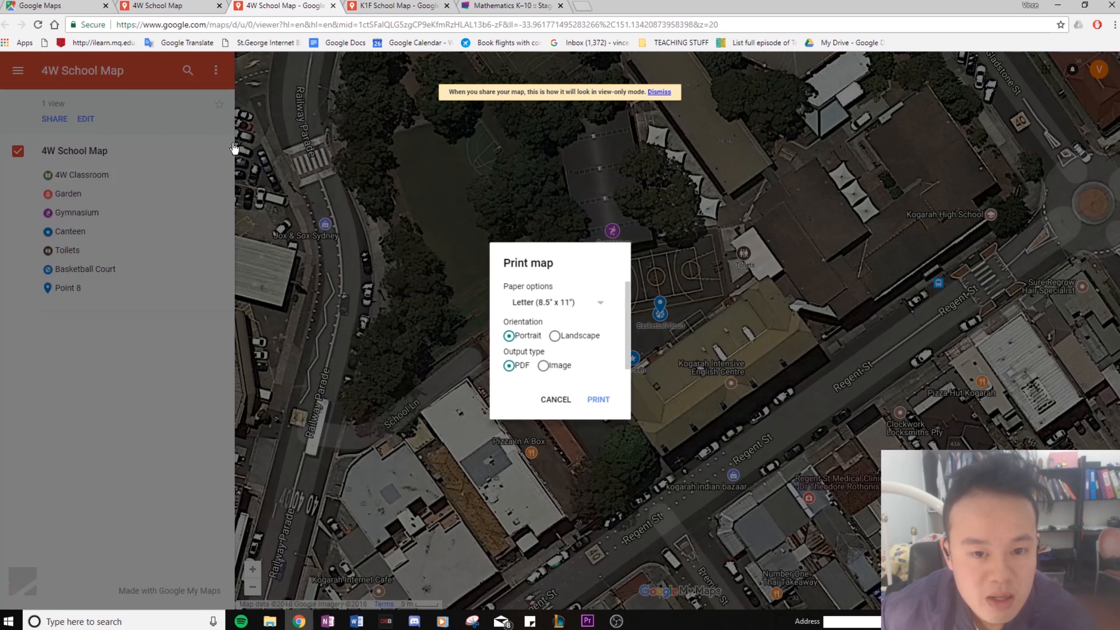
left_click(548, 304)
left_click(543, 408)
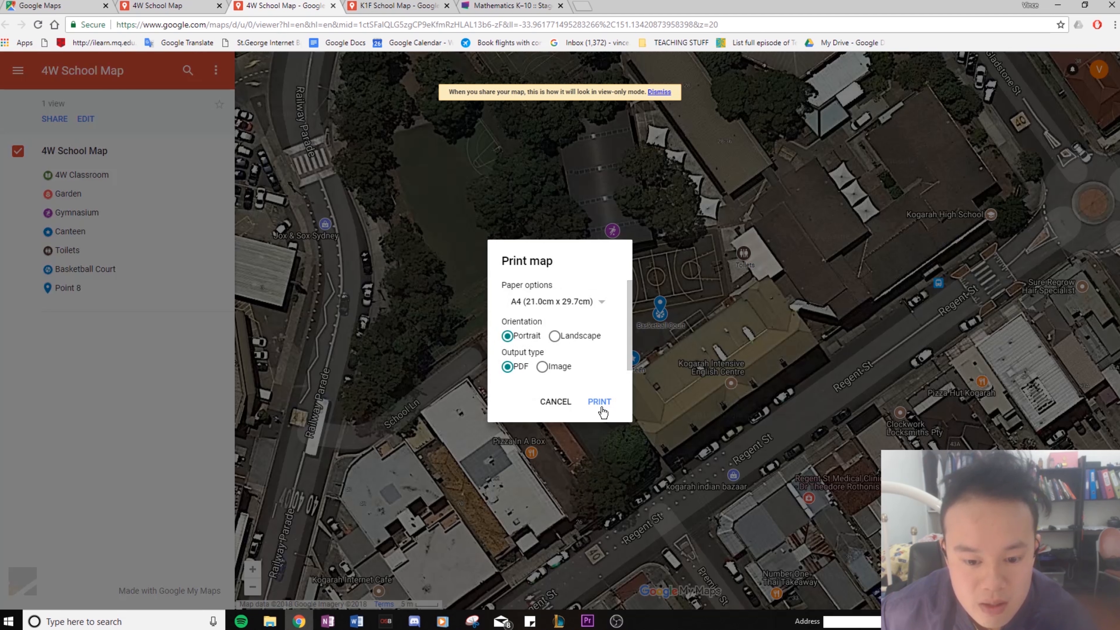
left_click(600, 402)
scroll(666, 366, "down", 2)
scroll(666, 366, "up", 1)
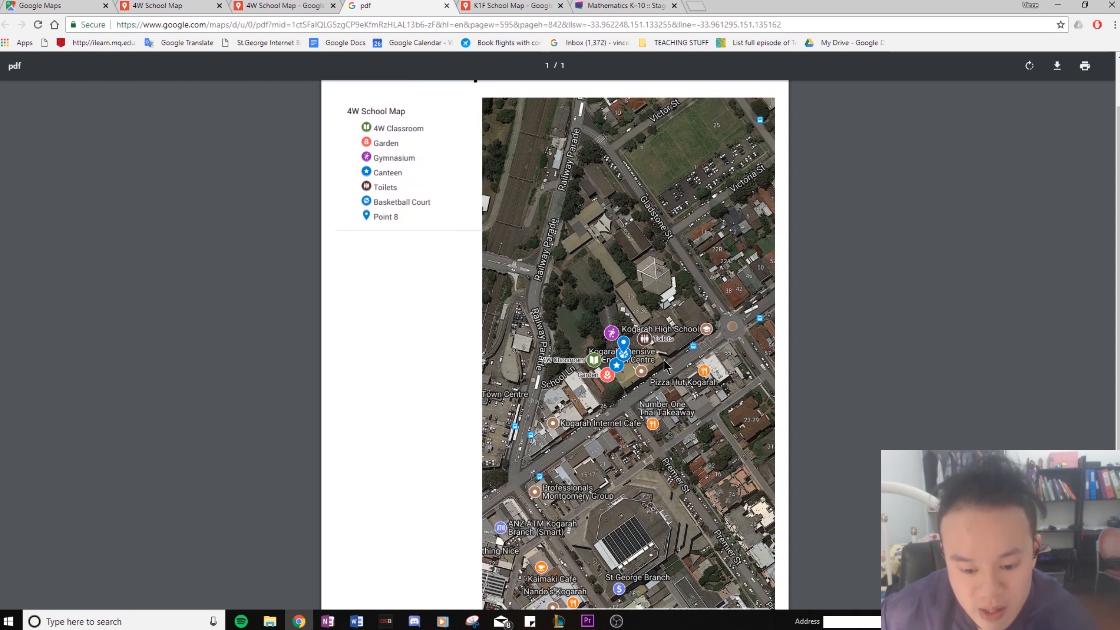
scroll(655, 375, "down", 1)
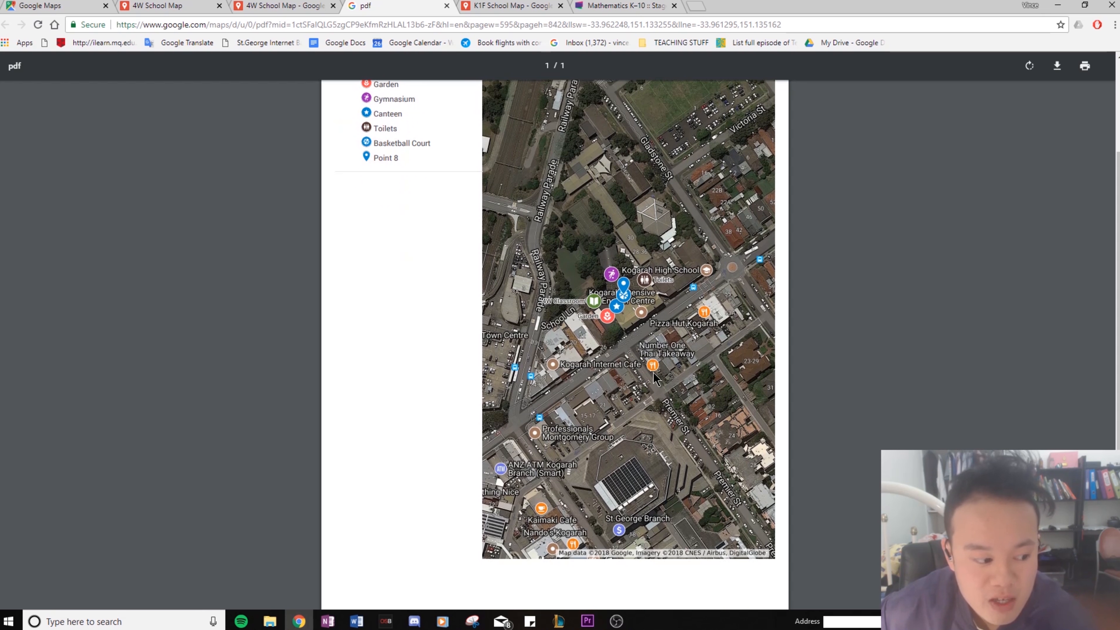
scroll(613, 305, "up", 1)
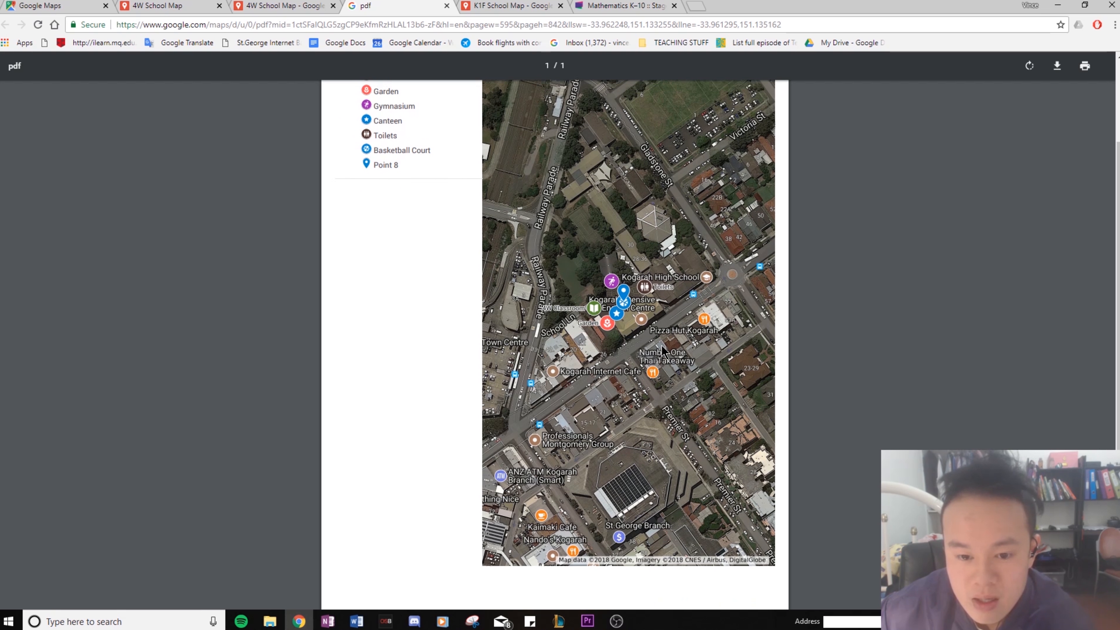
left_click(447, 5)
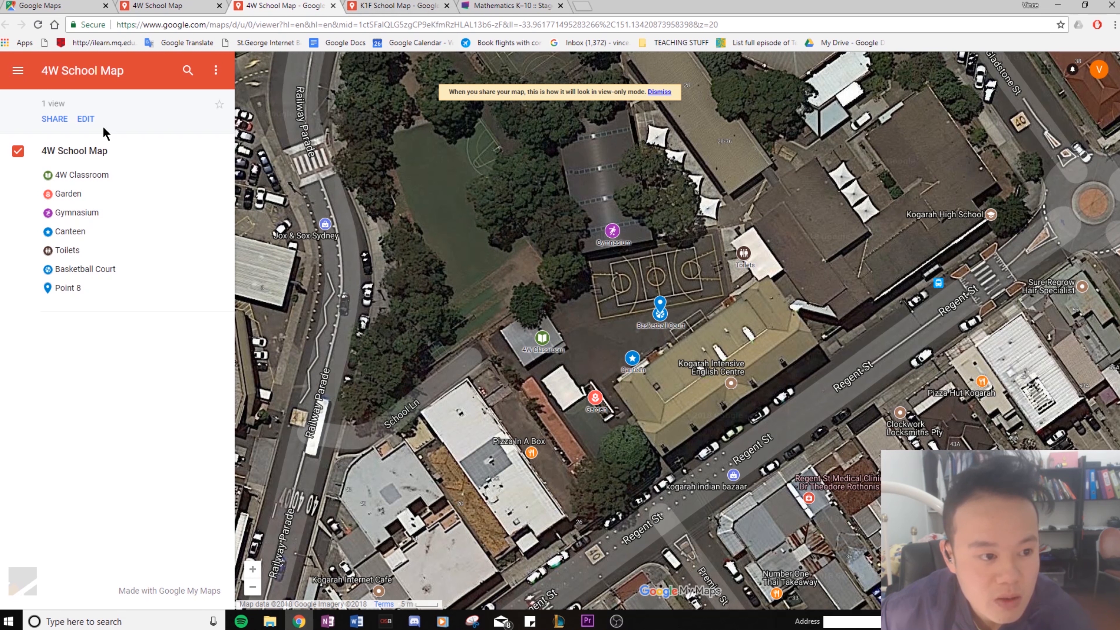
Step: Return to editing the map and switch the base map from satellite to the standard street map
left_click(87, 118)
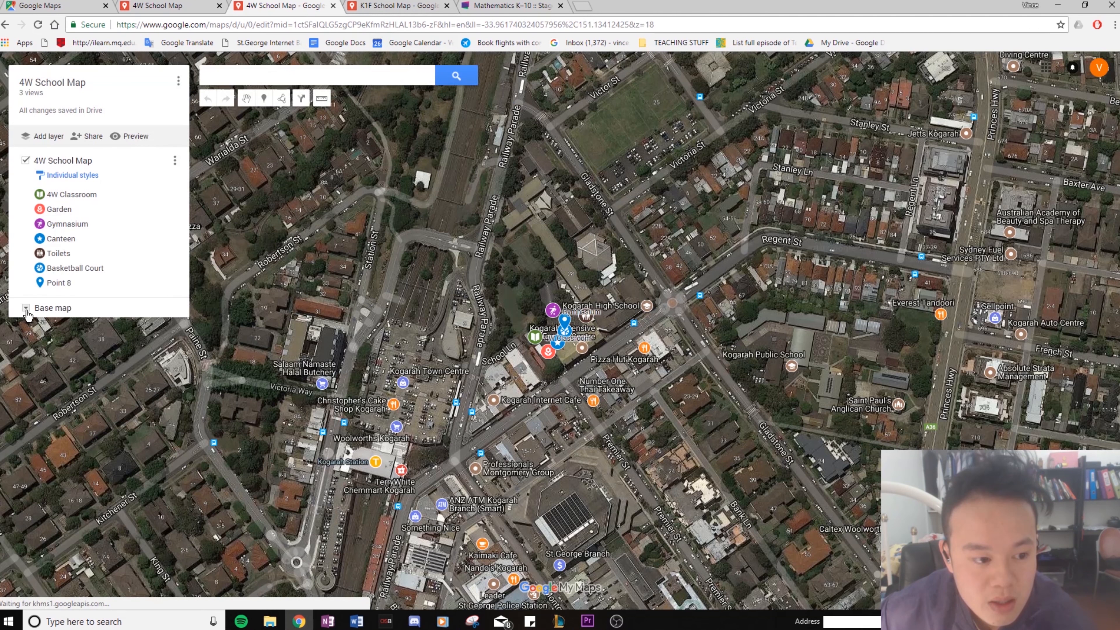
left_click(22, 311)
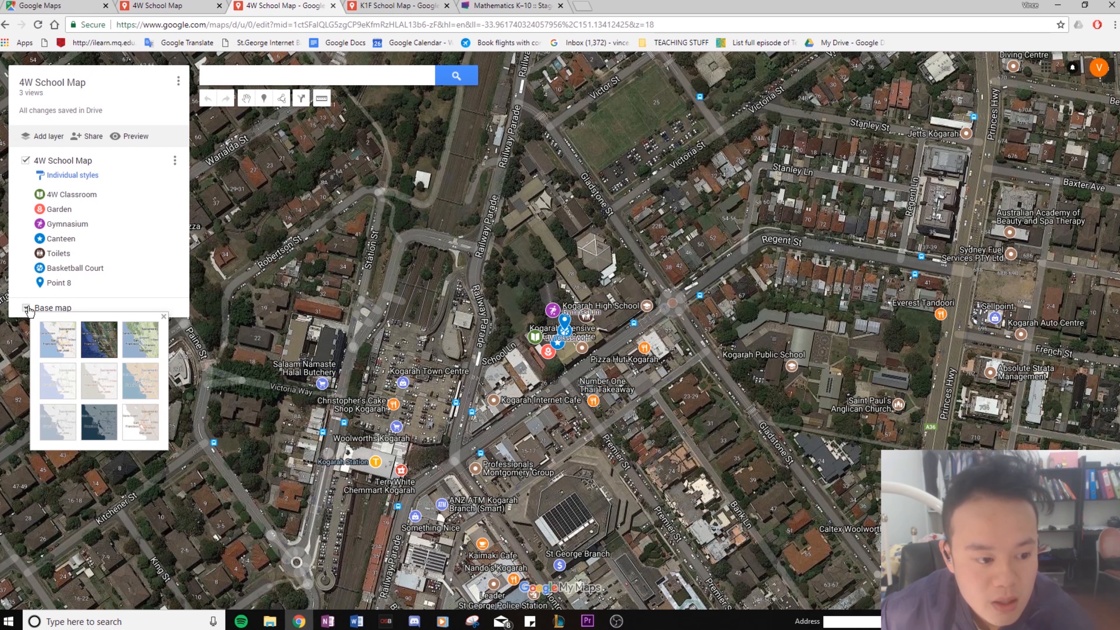
left_click(60, 335)
Step: Generate a print PDF of the street map centred on the school markers with the default print settings, and close it
scroll(609, 408, "up", 2)
left_click_drag(632, 379, 704, 470)
scroll(704, 470, "up", 1)
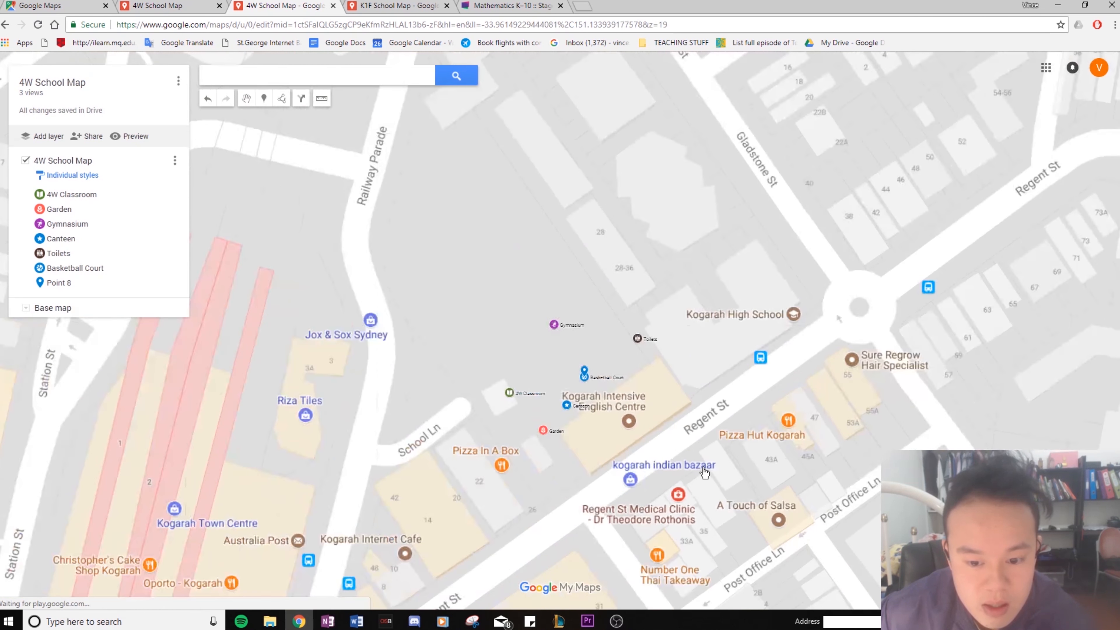
left_click_drag(600, 405, 753, 465)
scroll(680, 447, "up", 1)
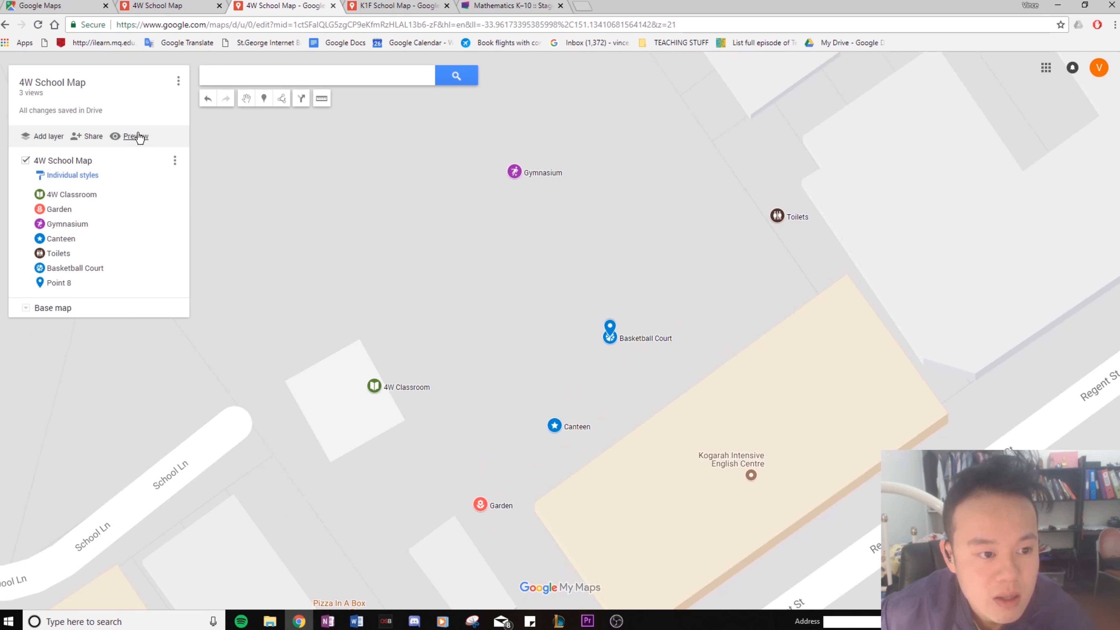
left_click(178, 82)
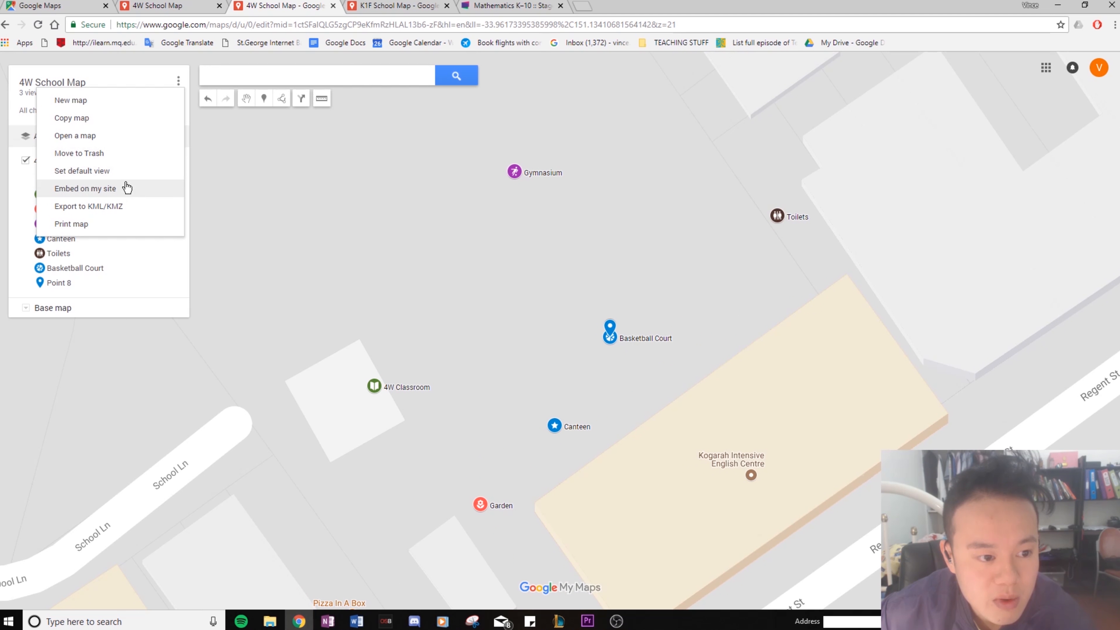
left_click(113, 224)
left_click(527, 398)
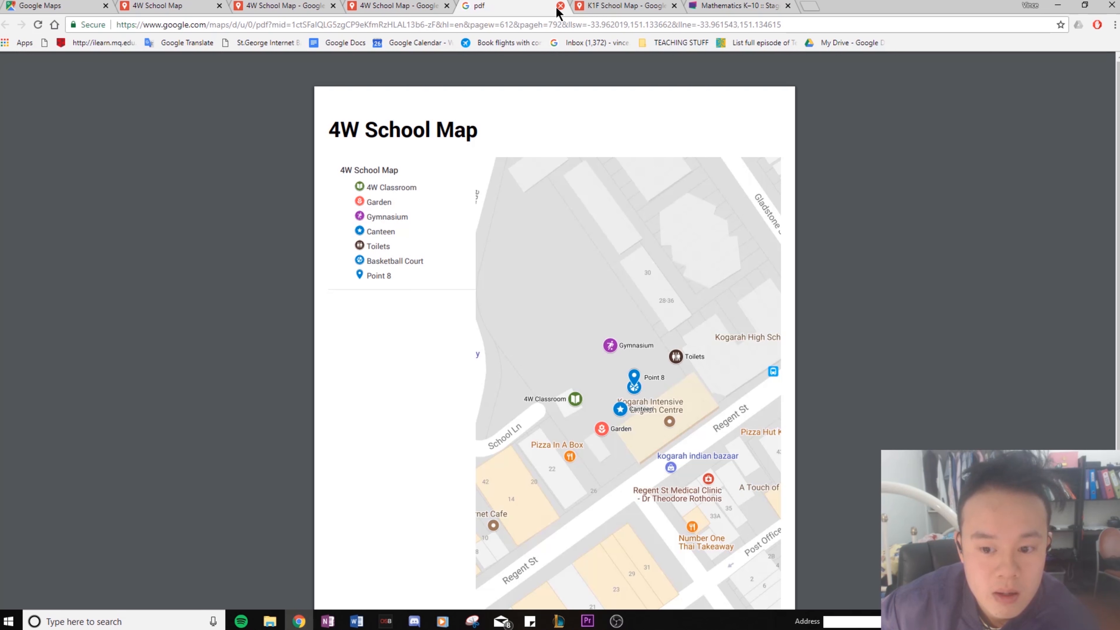
left_click(557, 7)
Step: In the map preview, capture the area around all the school markers as a new snip with Snipping Tool
scroll(709, 274, "up", 1)
scroll(704, 250, "down", 1)
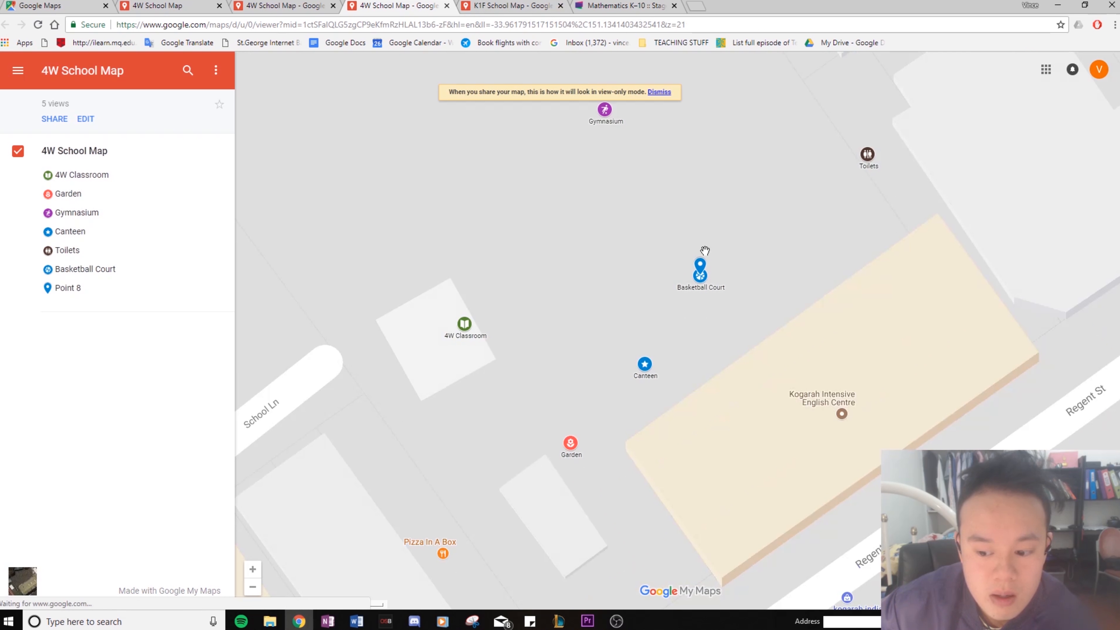
left_click_drag(533, 223, 482, 293)
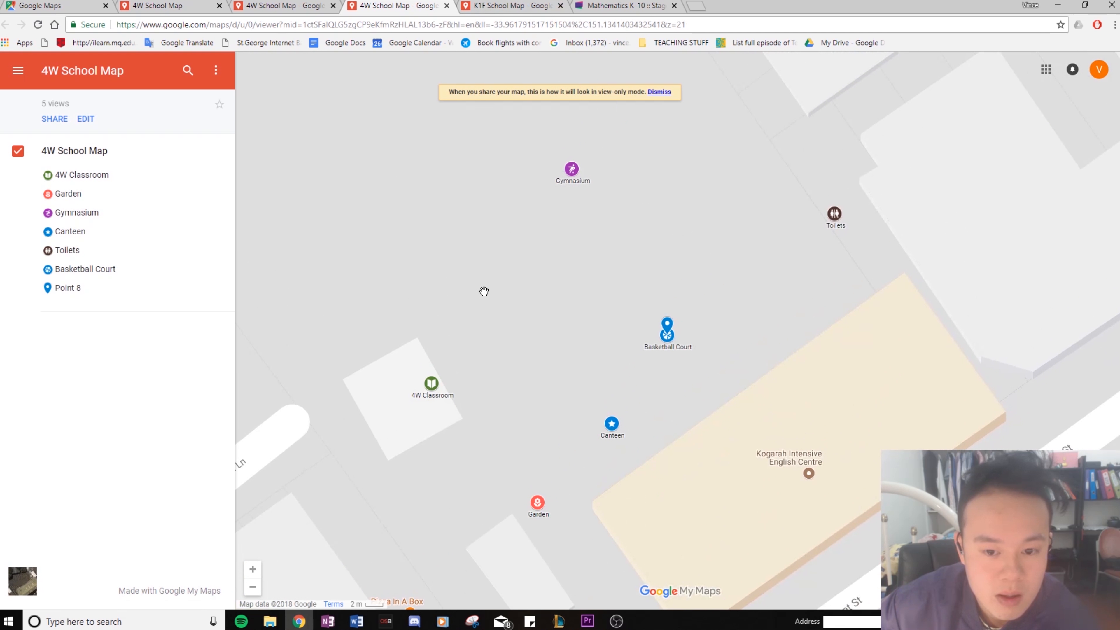
scroll(494, 274, "down", 1)
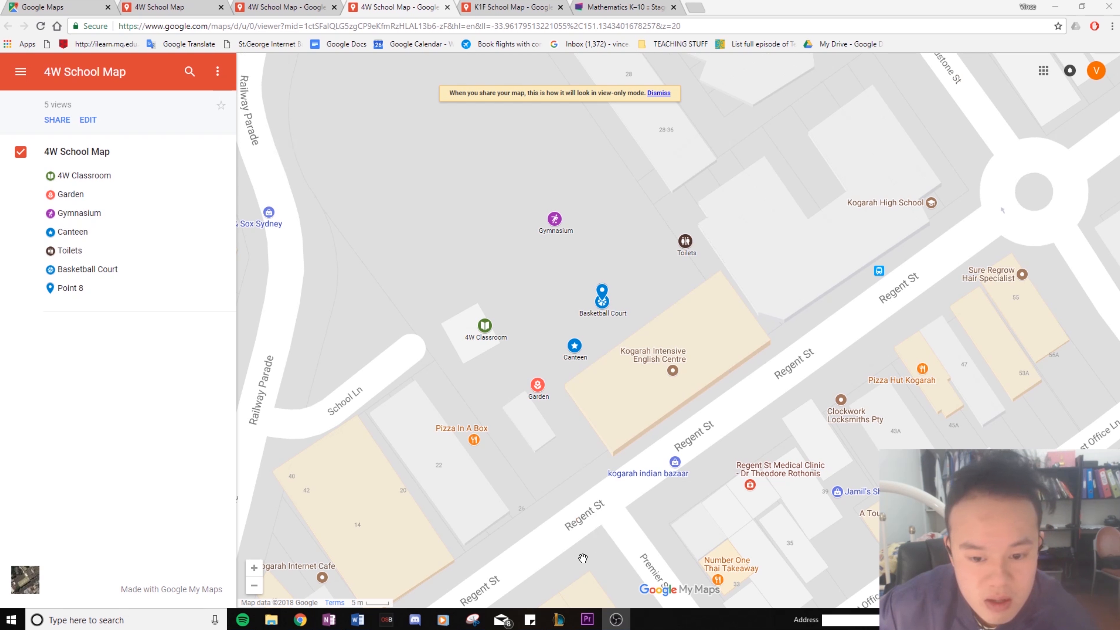
left_click(472, 619)
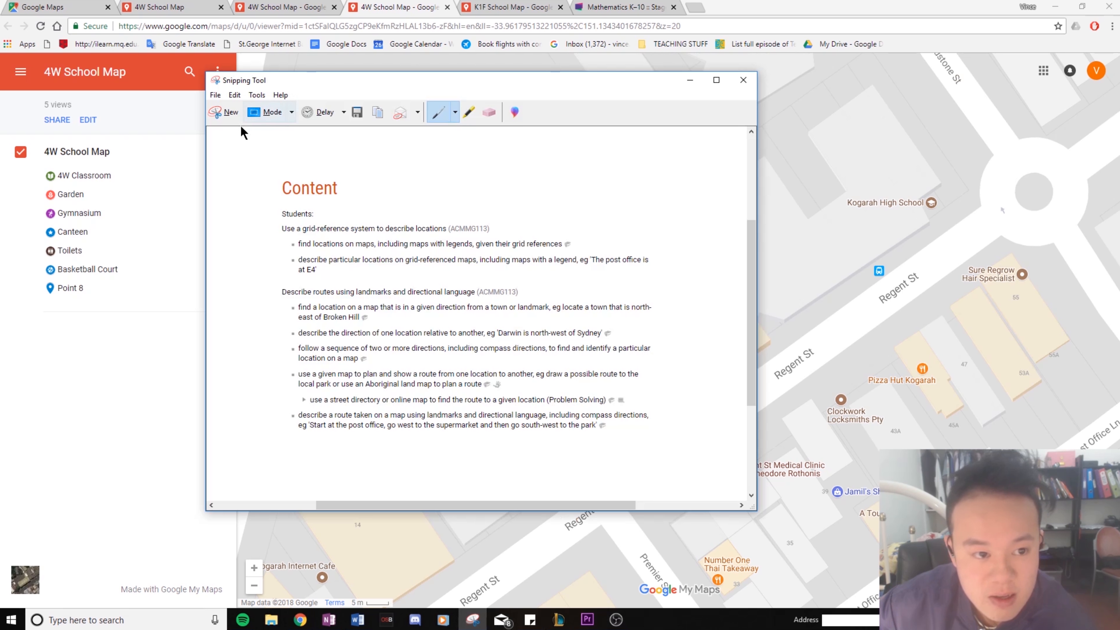
left_click(223, 112)
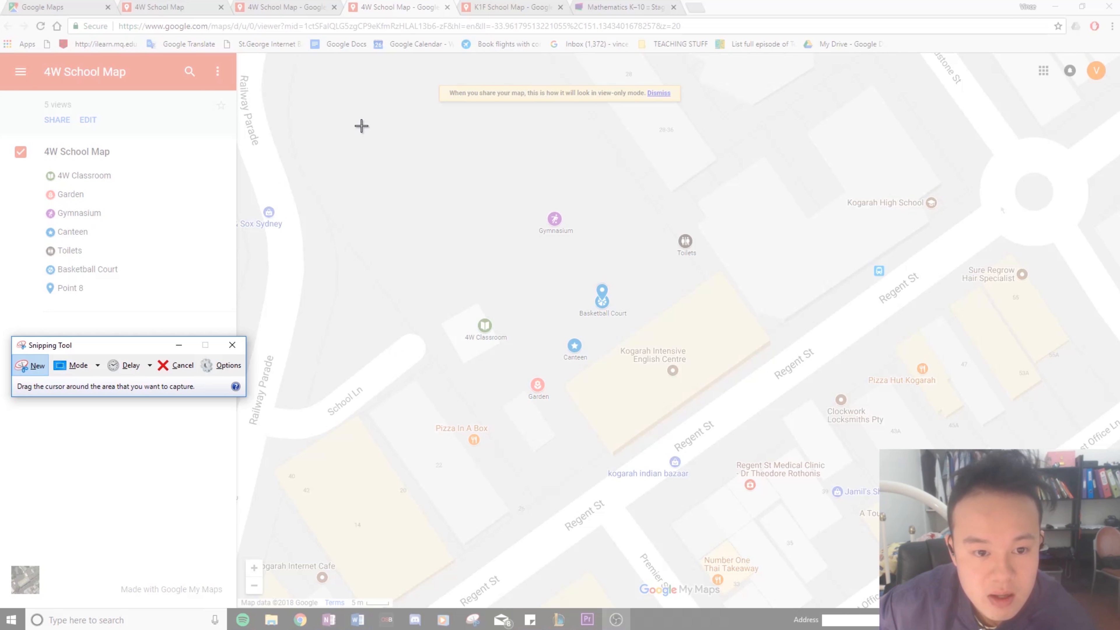
left_click_drag(361, 108, 791, 506)
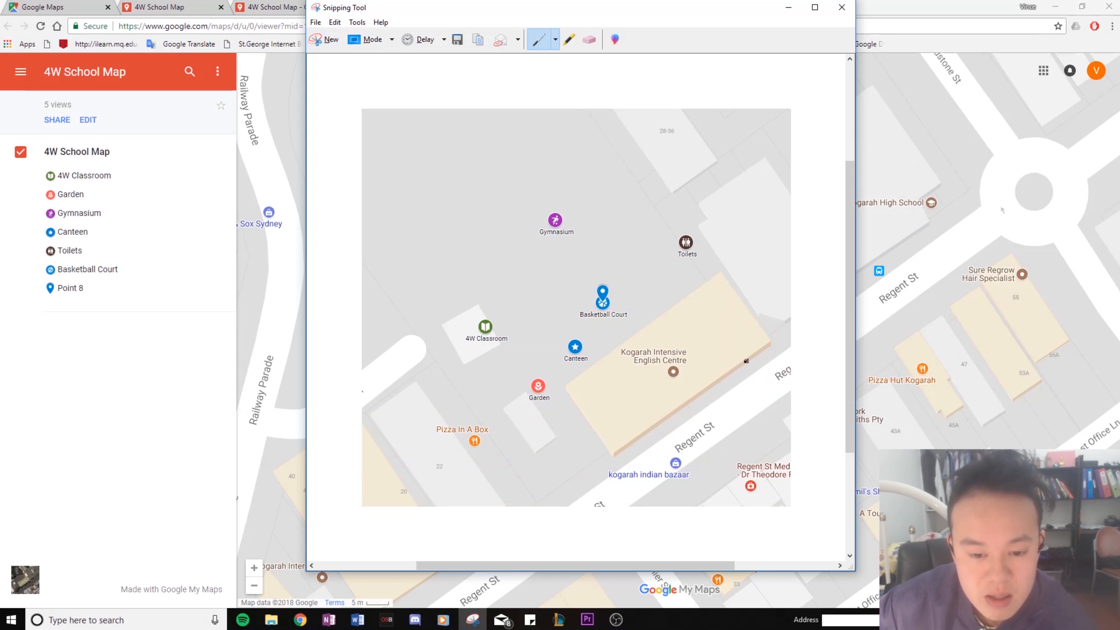